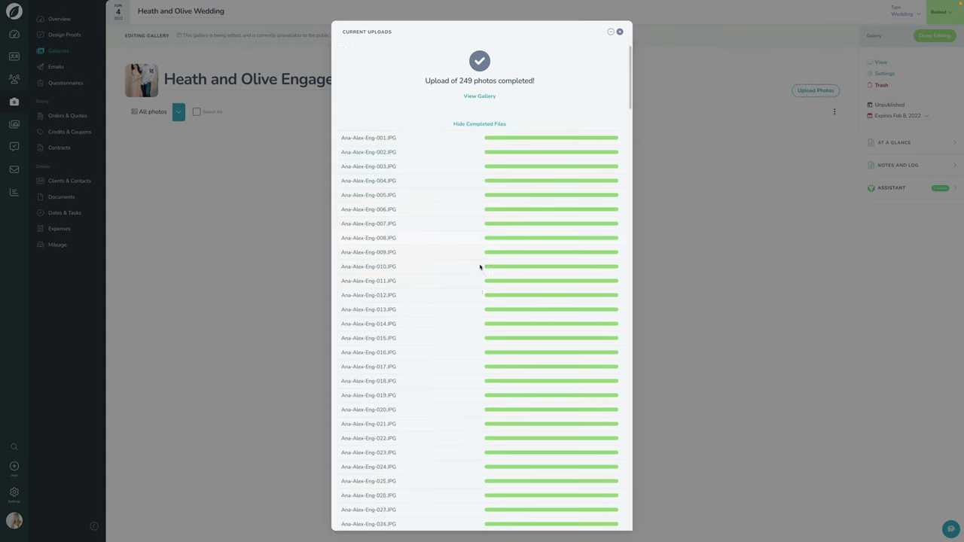
Step: Leave the completed upload's summary and reload the Heath and Olive Engagement gallery to load its photos
scroll(482, 271, "up", 4)
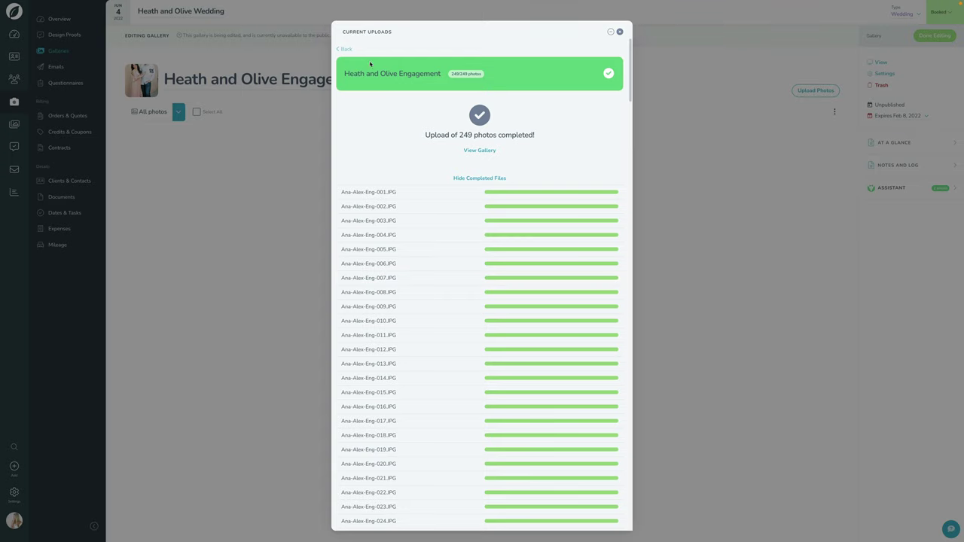
left_click(347, 49)
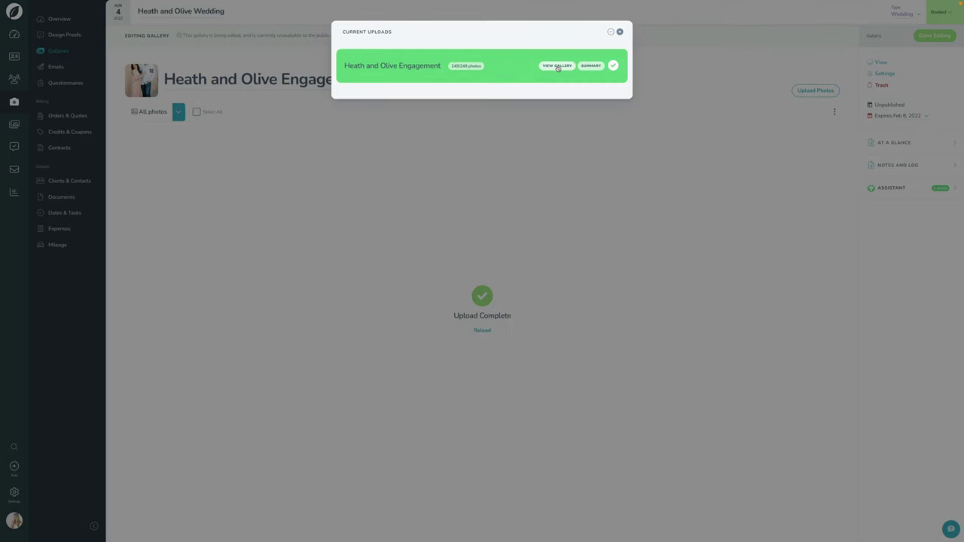
left_click(549, 89)
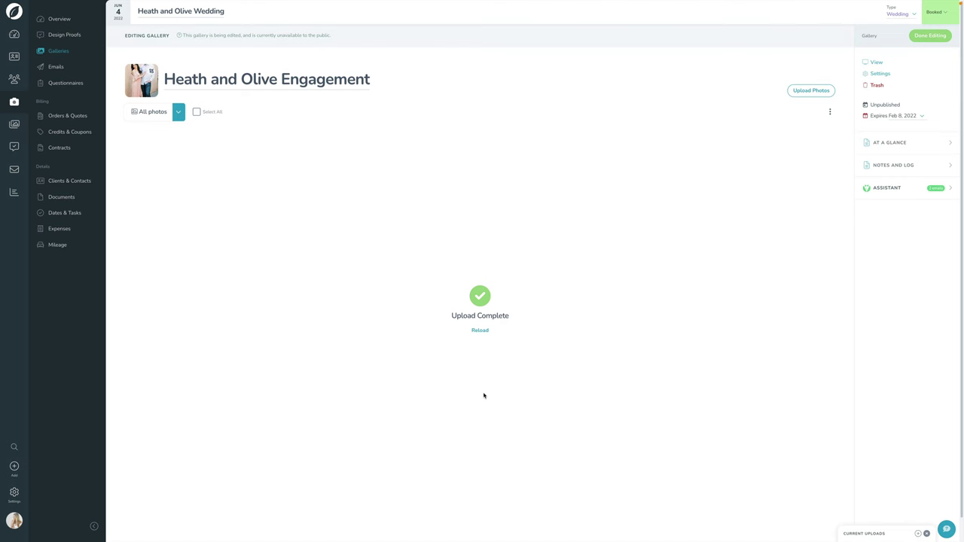
left_click(480, 330)
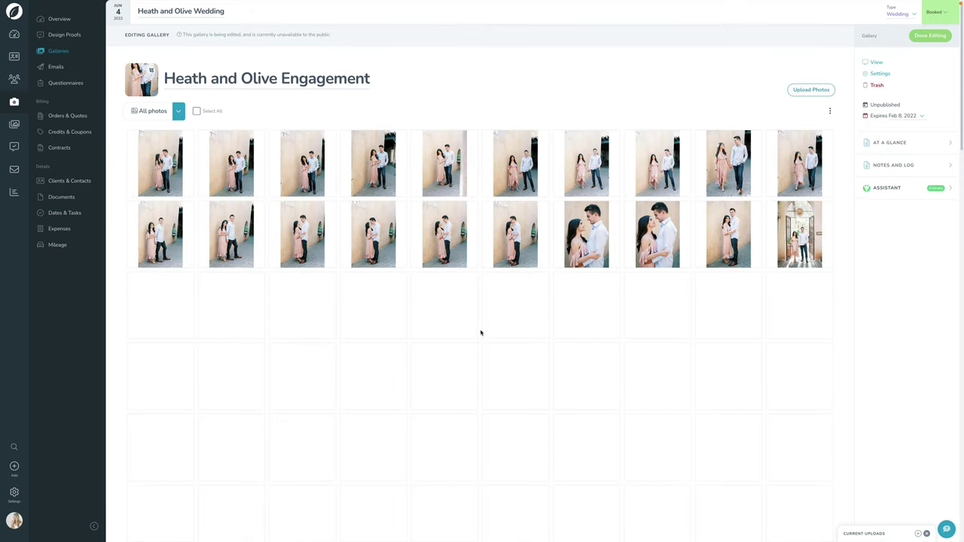
Step: Select the first three ivy-wall photos in the third row one by one, and clear the selection
scroll(480, 332, "down", 10)
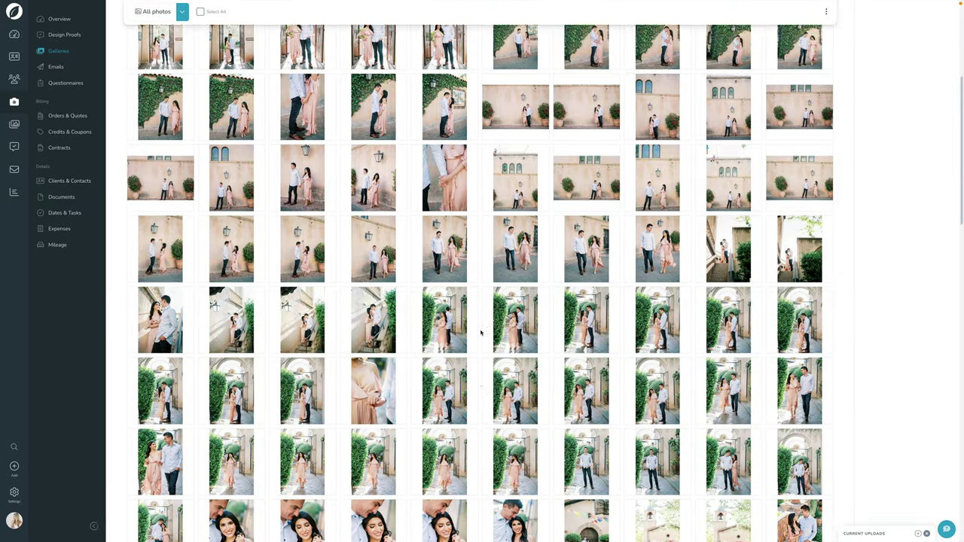
scroll(480, 332, "down", 10)
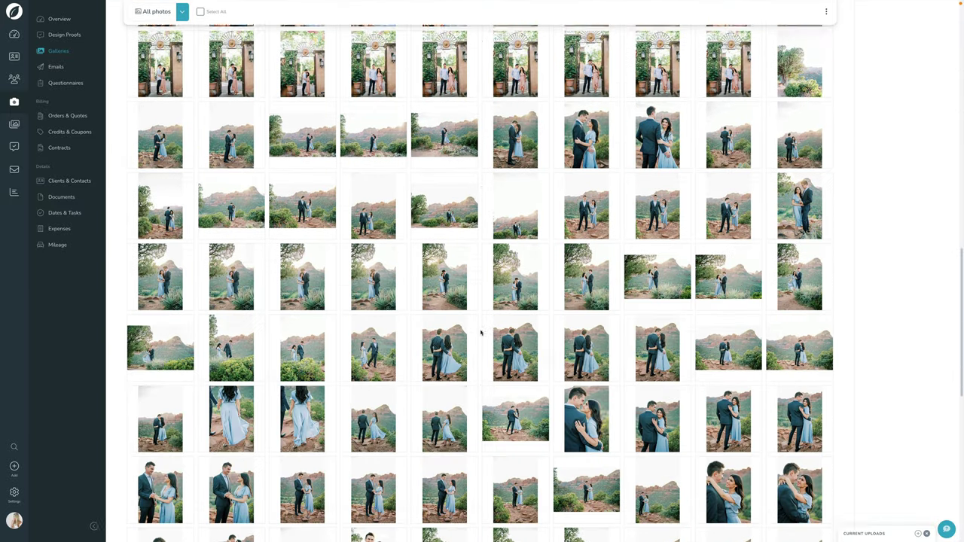
scroll(480, 332, "down", 5)
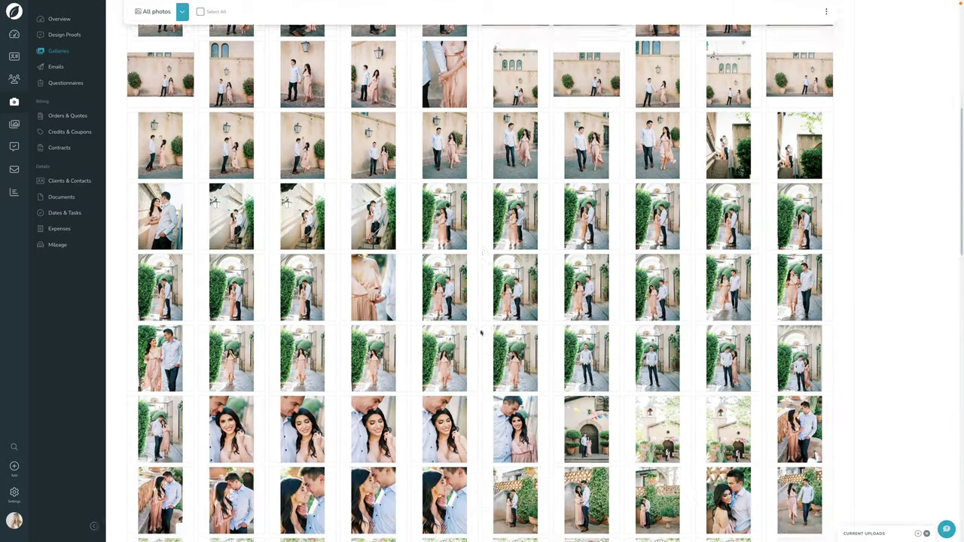
scroll(477, 327, "up", 10)
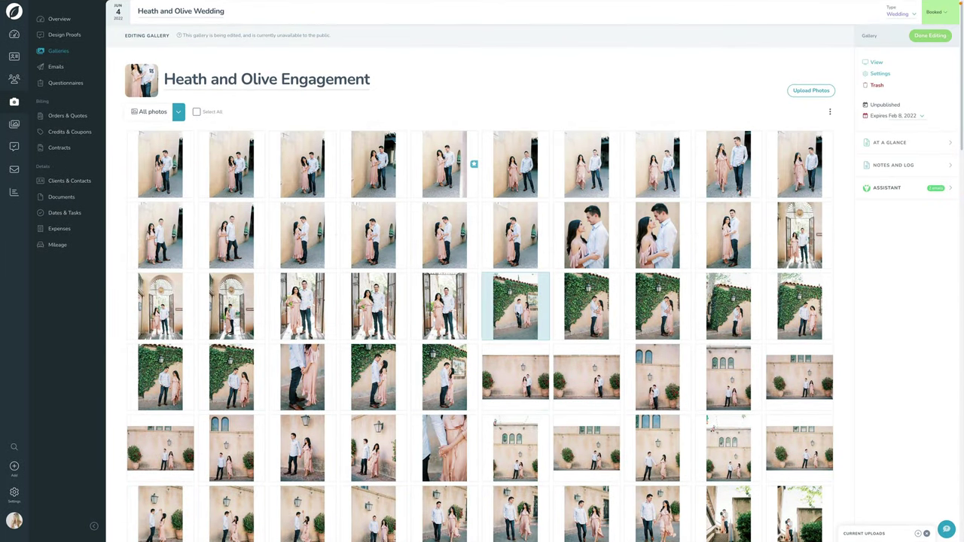
mouse_move(515, 306)
left_mouse_down()
mouse_move(628, 313)
mouse_move(527, 321)
left_mouse_up()
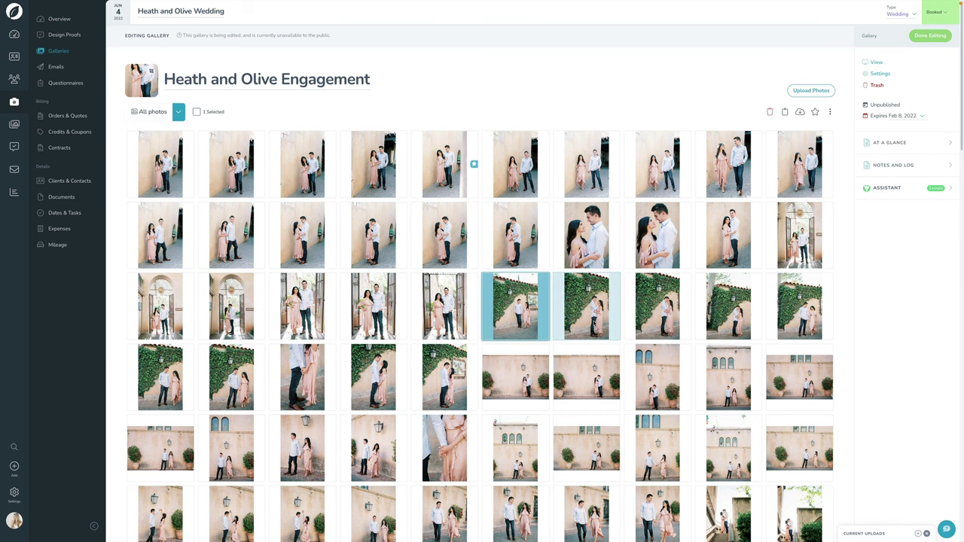
left_click(577, 324)
left_click(651, 320)
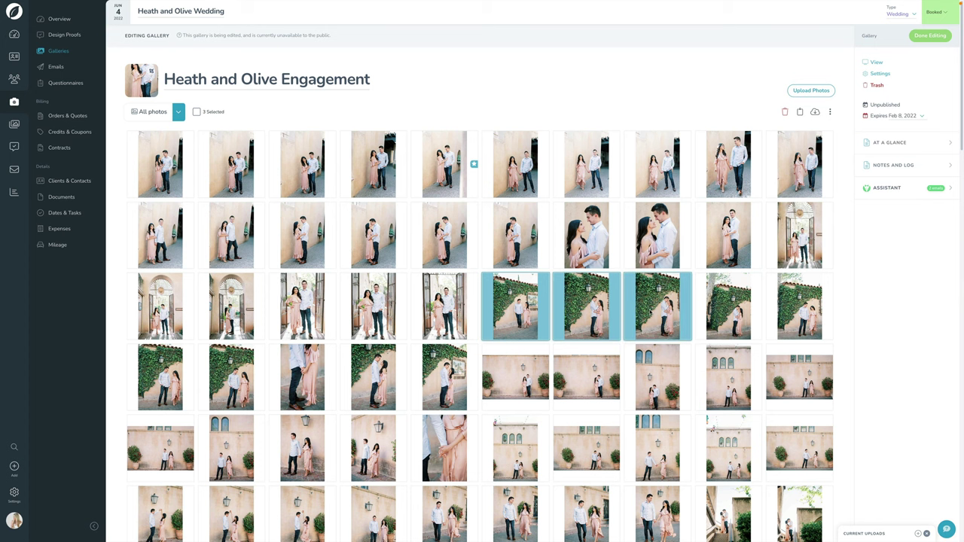
left_click_drag(581, 312, 515, 309)
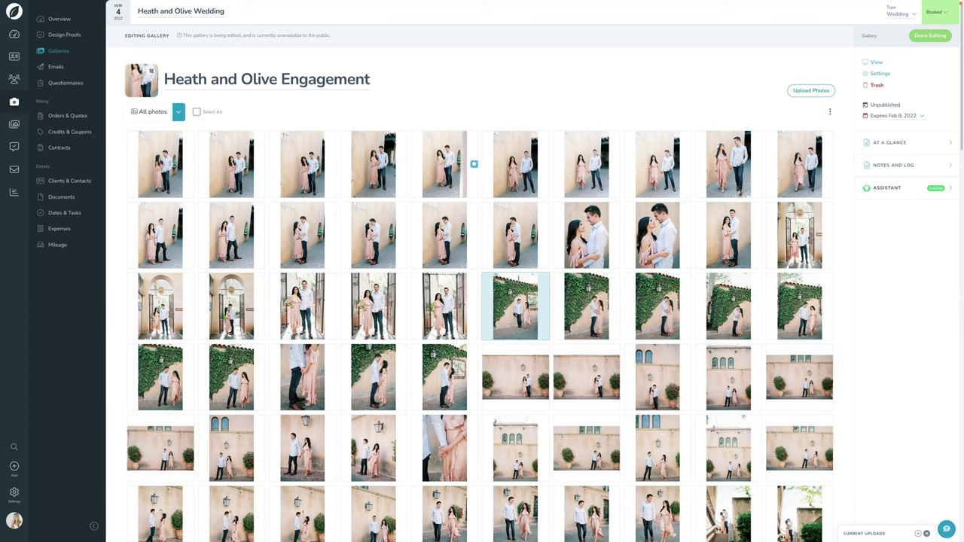
Step: Select the range from the first ivy-wall photo through the fifth photo in the fourth row, and clear the selection
left_click(515, 310)
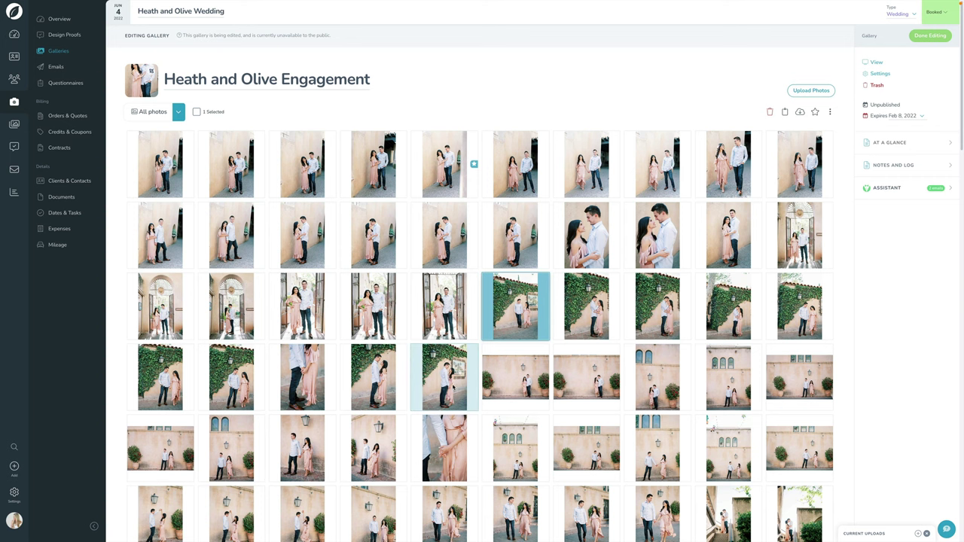
left_click(453, 386, "shift")
left_click_drag(449, 409, 497, 316)
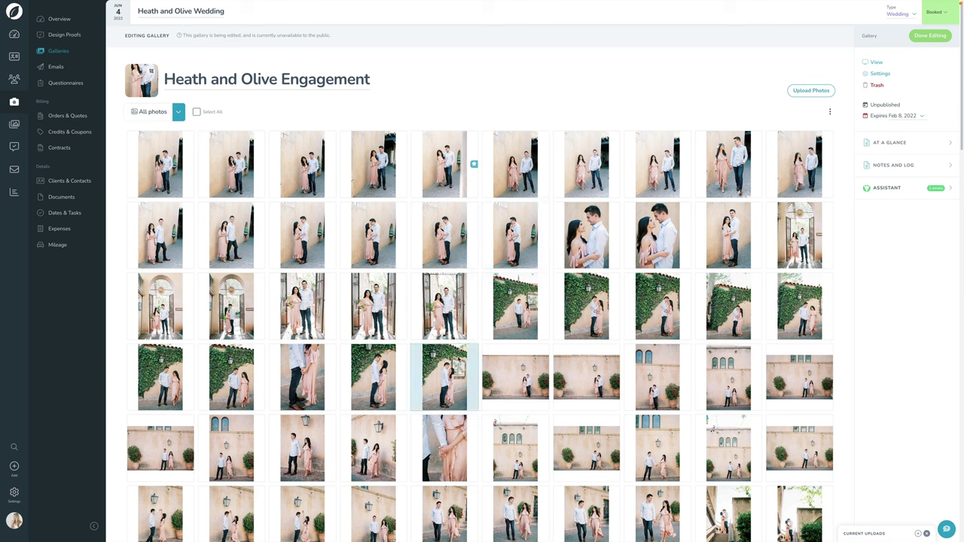
Step: View the photo sort orders without applying one, and toggle the file names on and back off
left_click(830, 113)
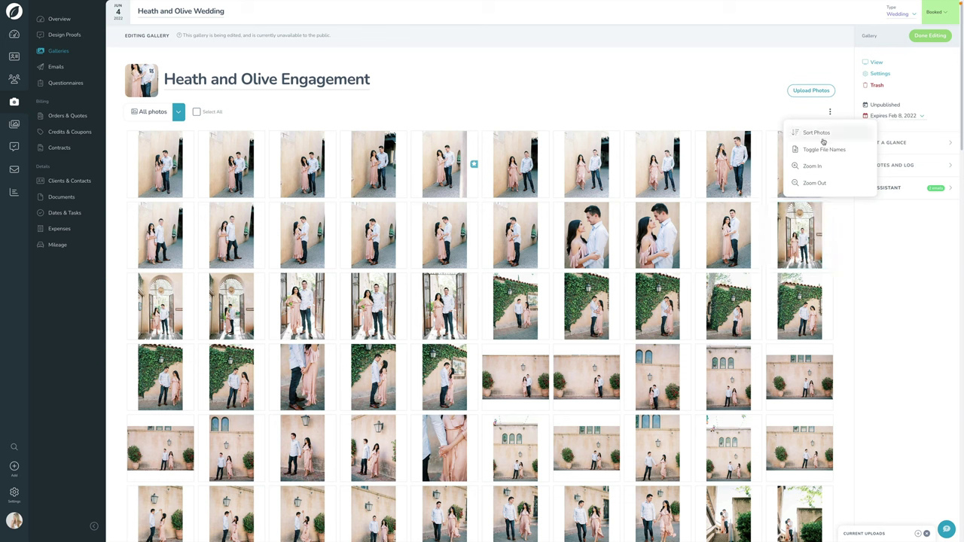
left_click(823, 138)
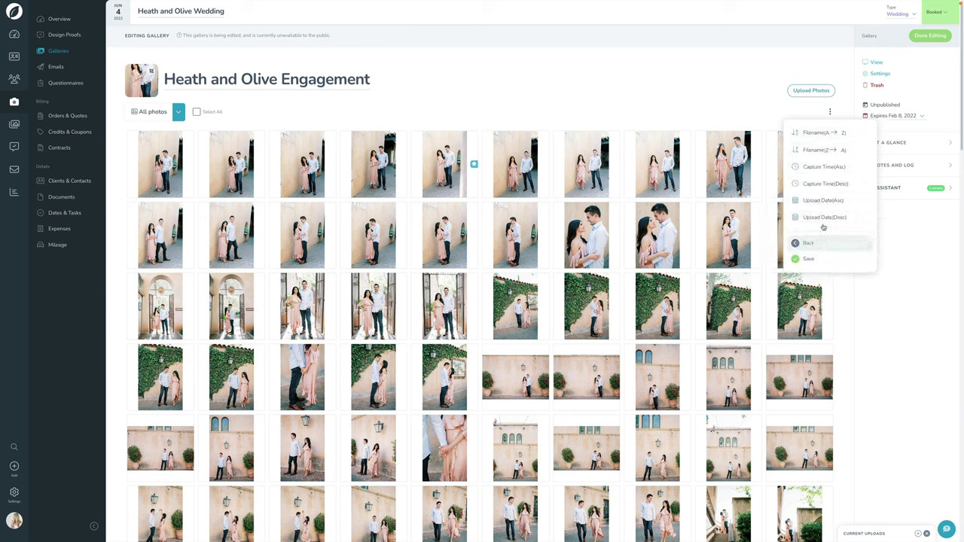
left_click(813, 243)
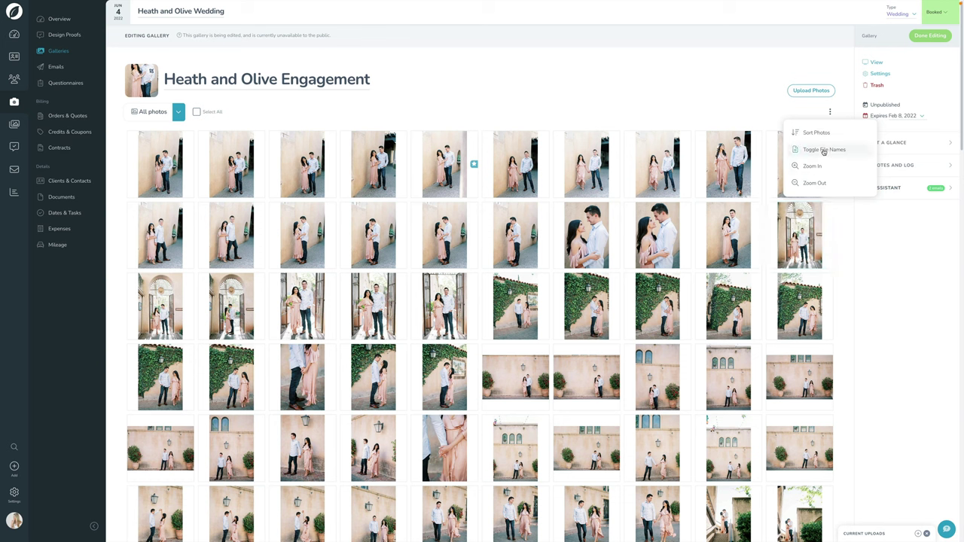
left_click(824, 150)
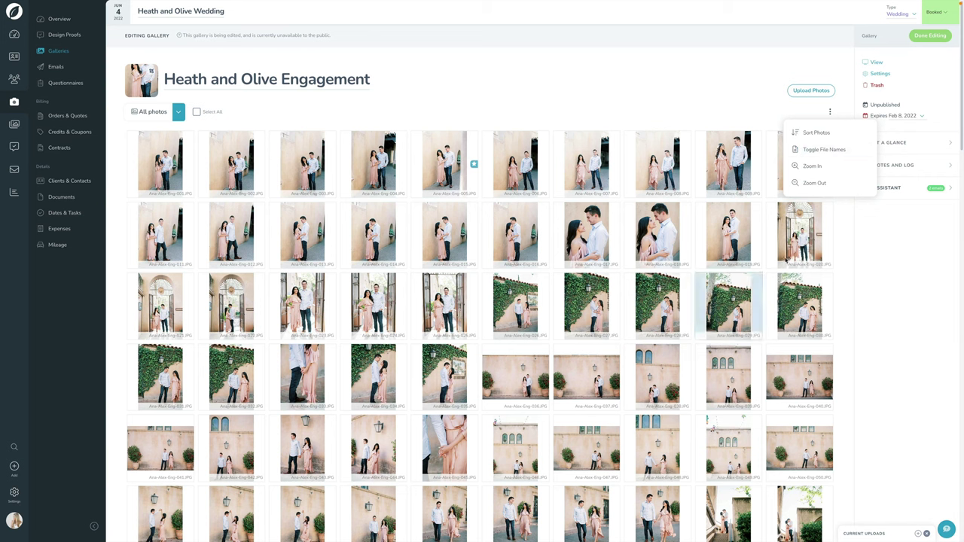
left_click(814, 151)
Step: Try larger and smaller gallery thumbnails and return them to their original size
left_click(810, 167)
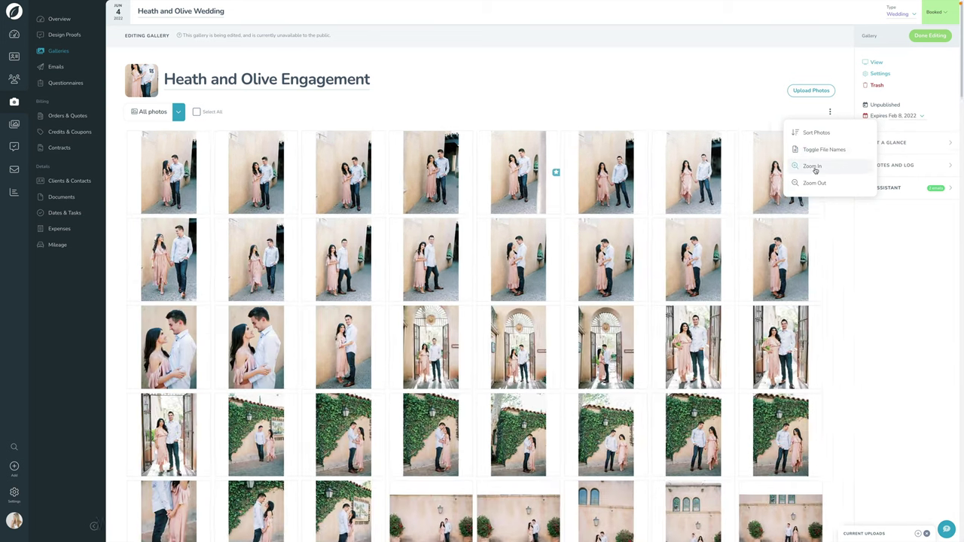
left_click(814, 183)
left_click(814, 183)
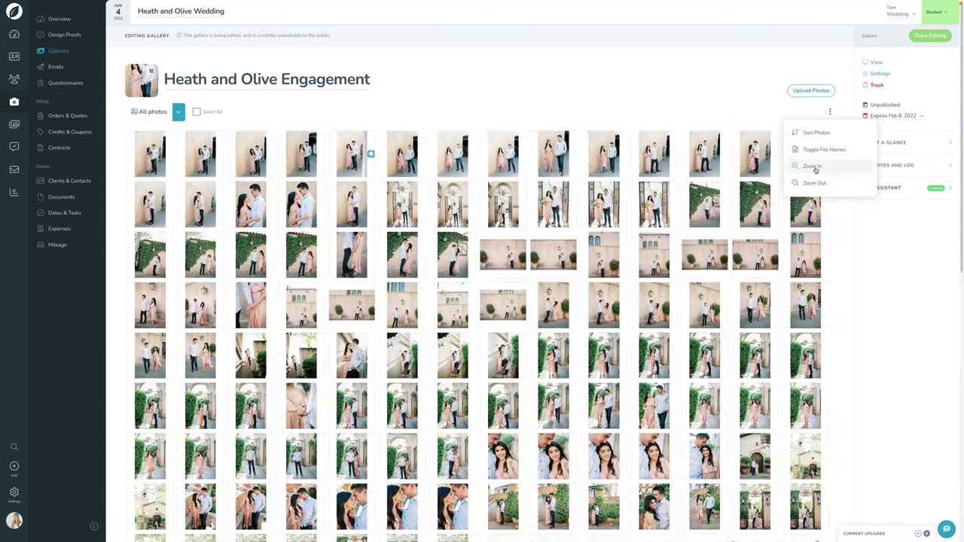
left_click(812, 166)
left_click(812, 166)
left_click(814, 183)
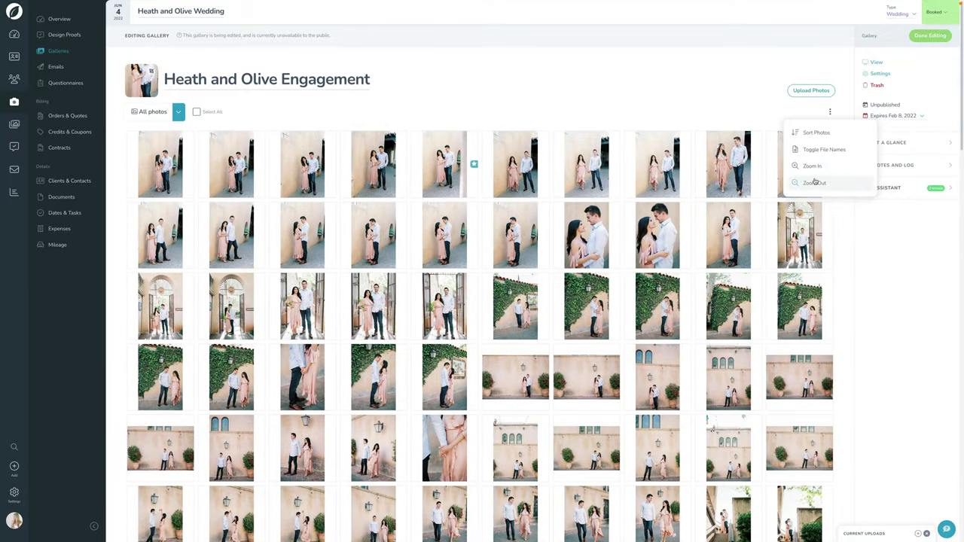
left_click(886, 265)
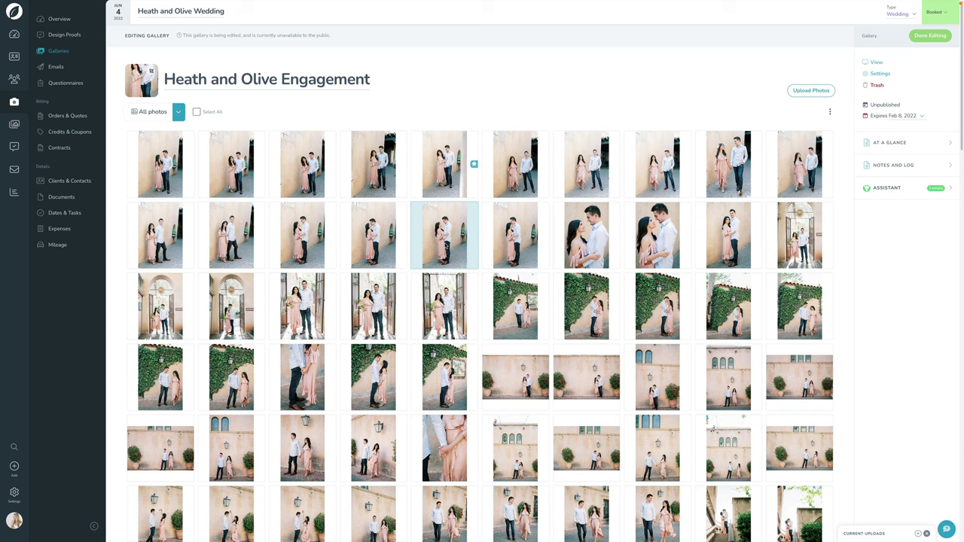
Step: Display the copyable filename of the fifth photo in the second row and close the dialog
left_click(446, 247)
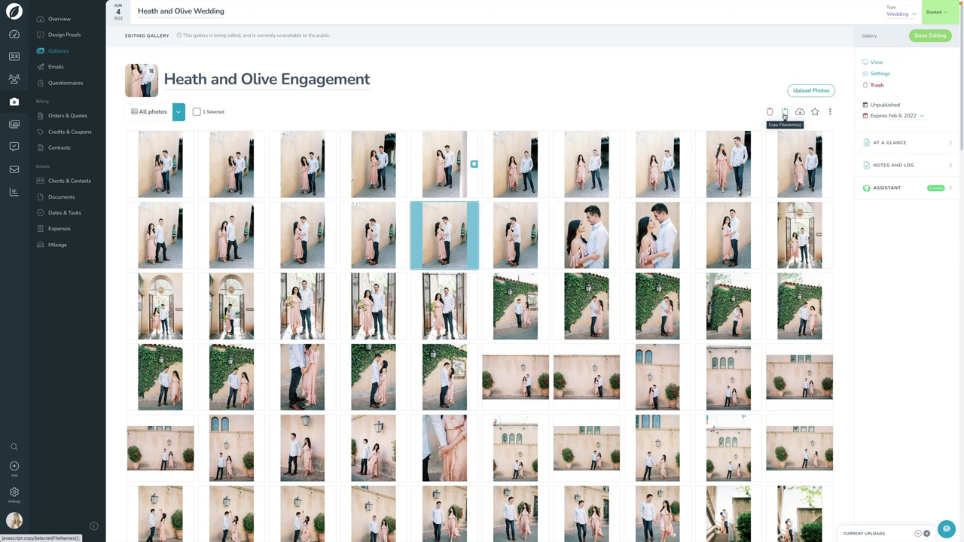
left_click(784, 114)
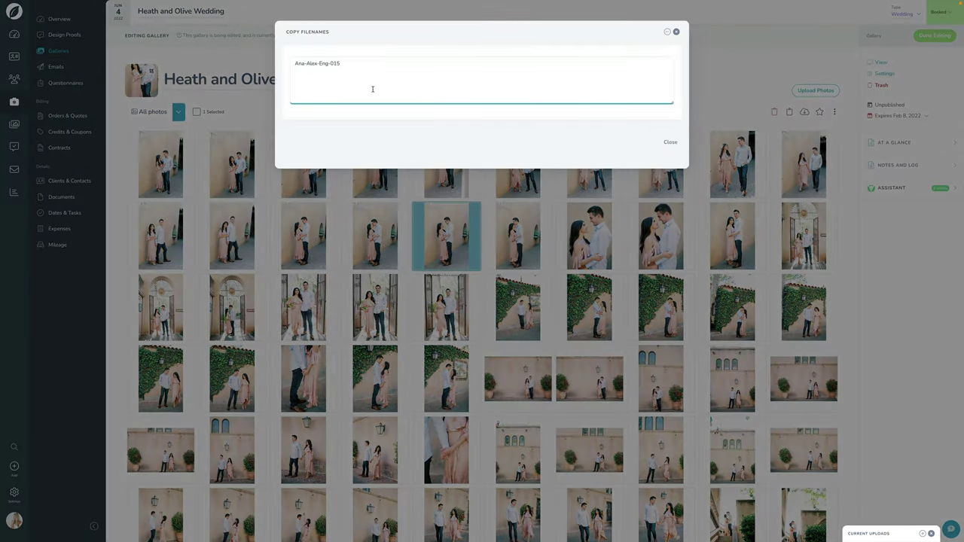
left_click(675, 31)
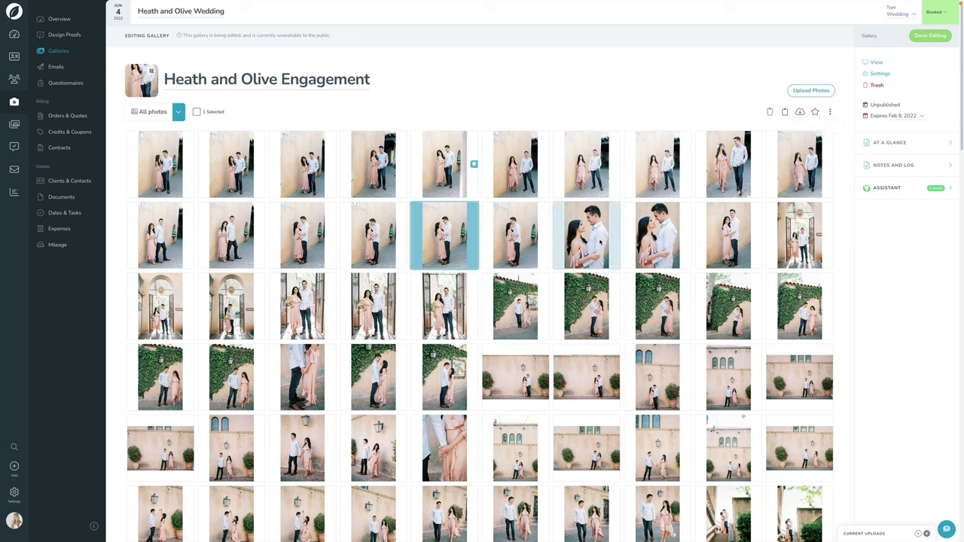
Step: Make the fifth photo in the close-up portrait row the featured image, save its focal point between the couple's faces, and re-save the crop
scroll(601, 241, "down", 5)
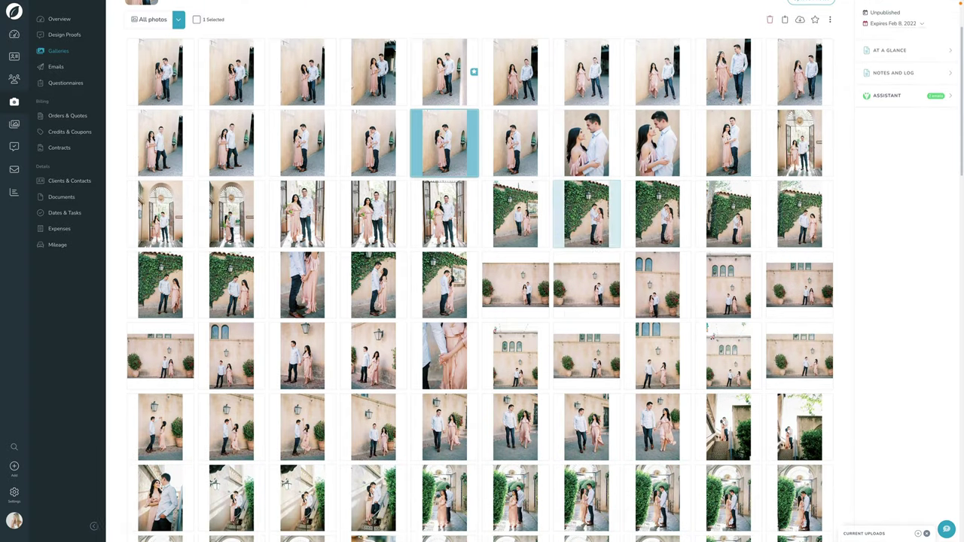
scroll(600, 241, "down", 6)
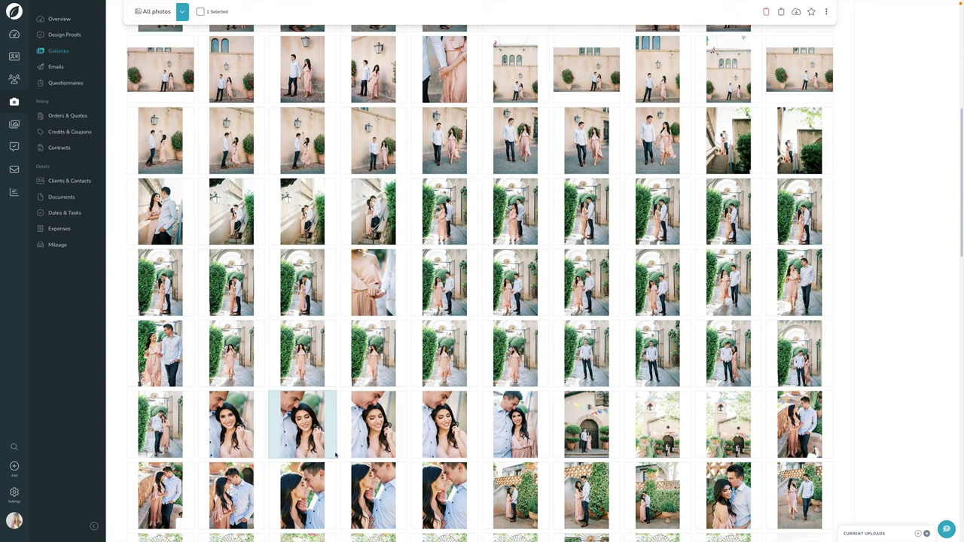
scroll(336, 454, "down", 1)
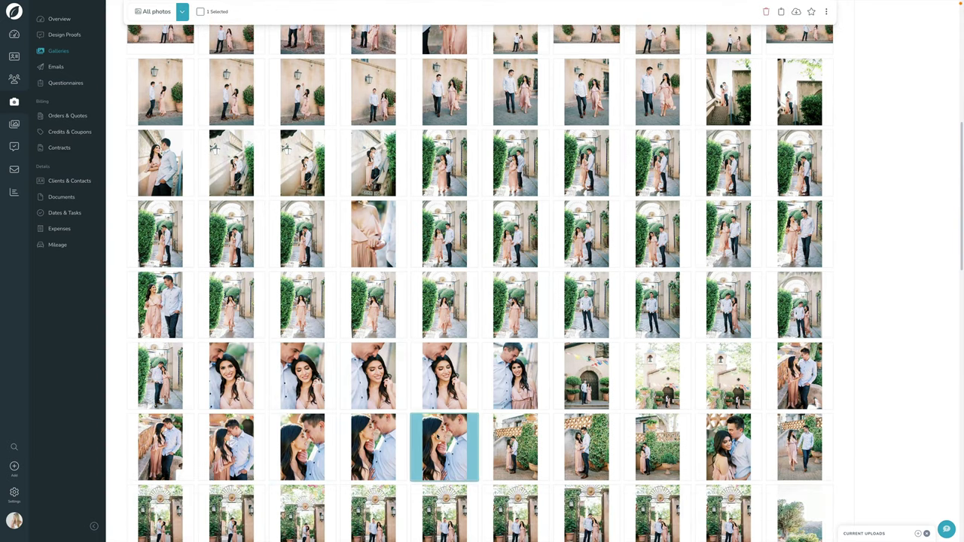
left_click(812, 15)
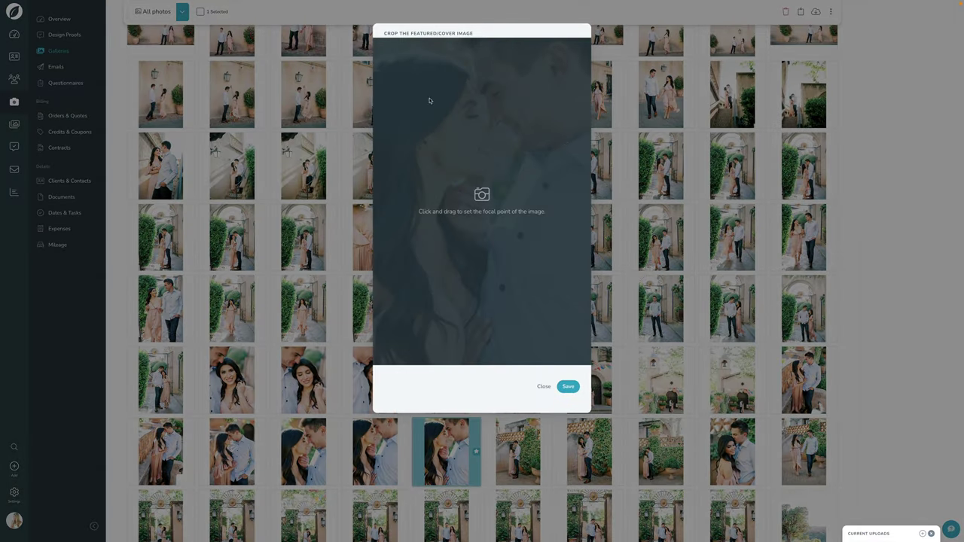
left_click(381, 148)
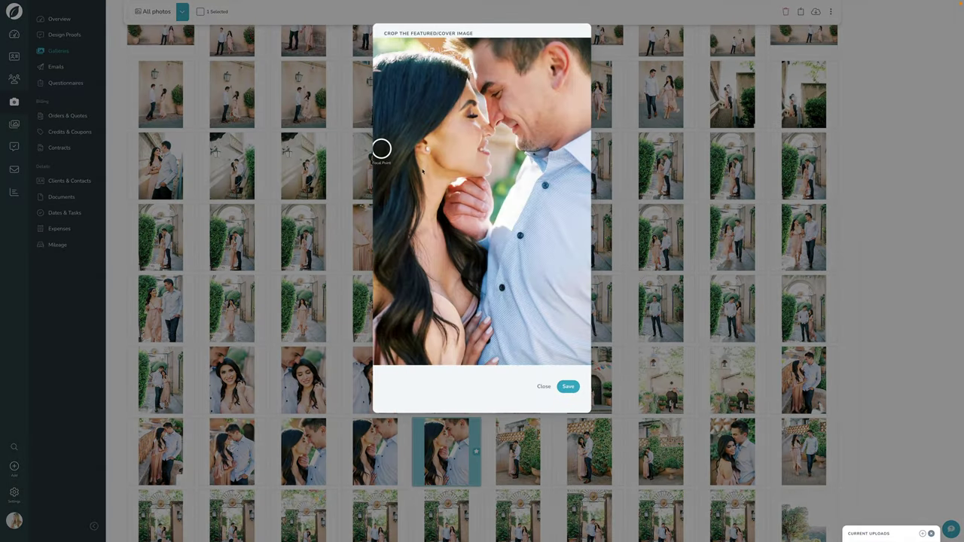
left_click_drag(381, 148, 491, 143)
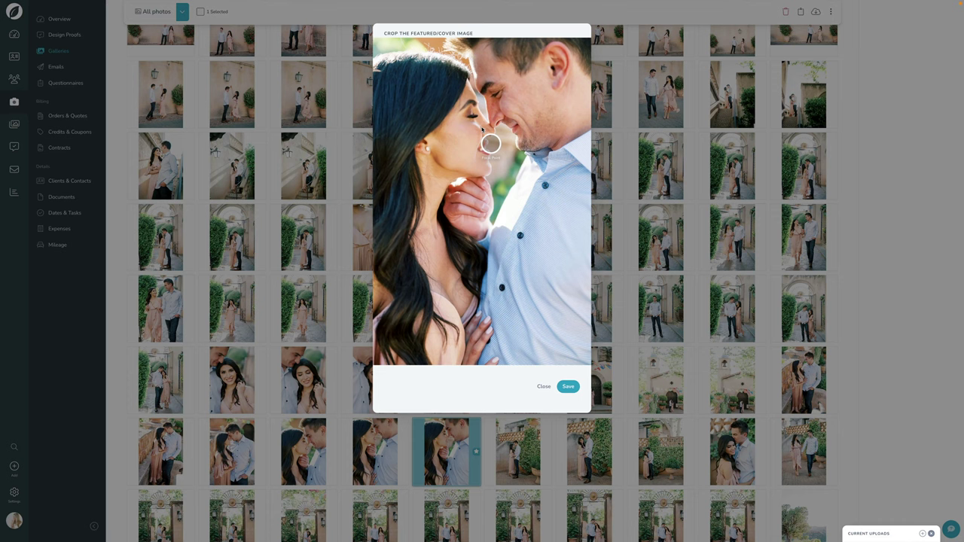
left_click(567, 387)
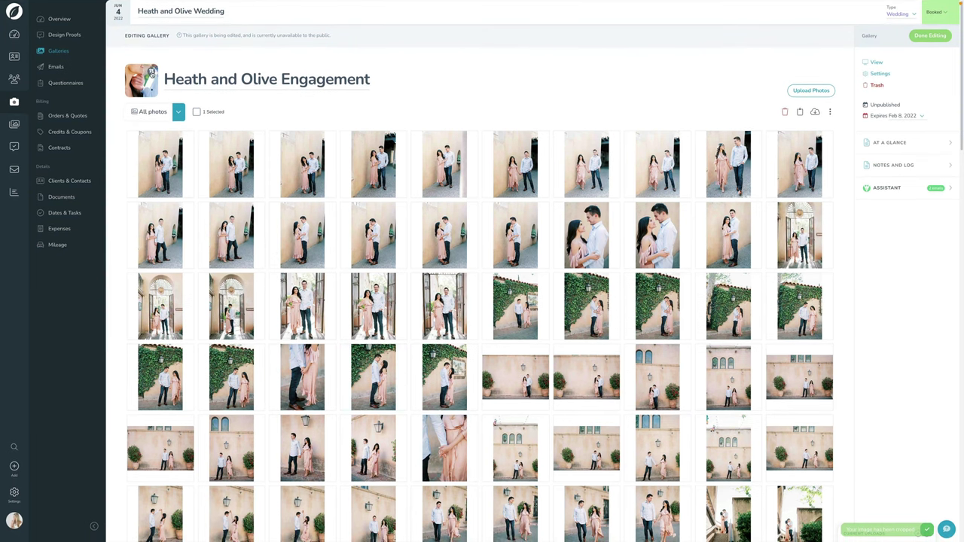
left_click(151, 75)
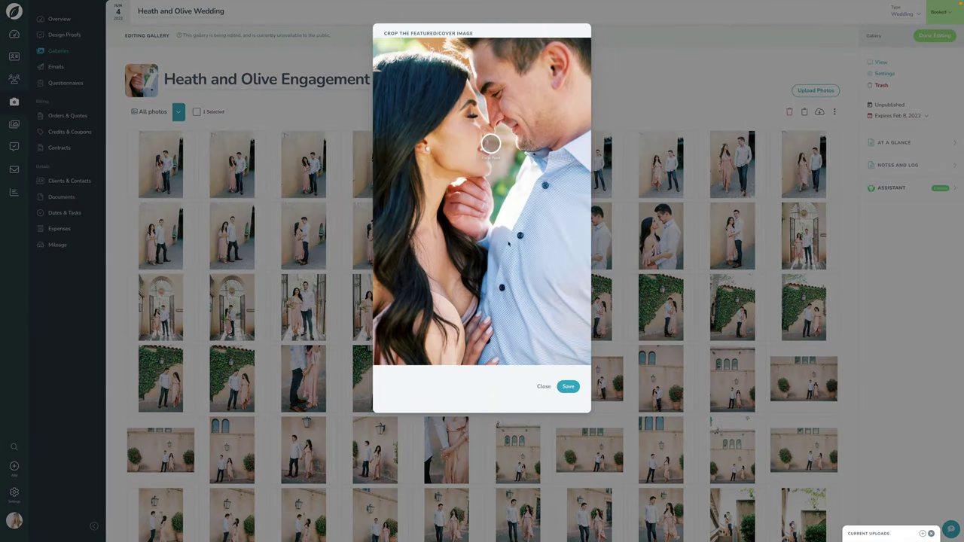
left_click(568, 387)
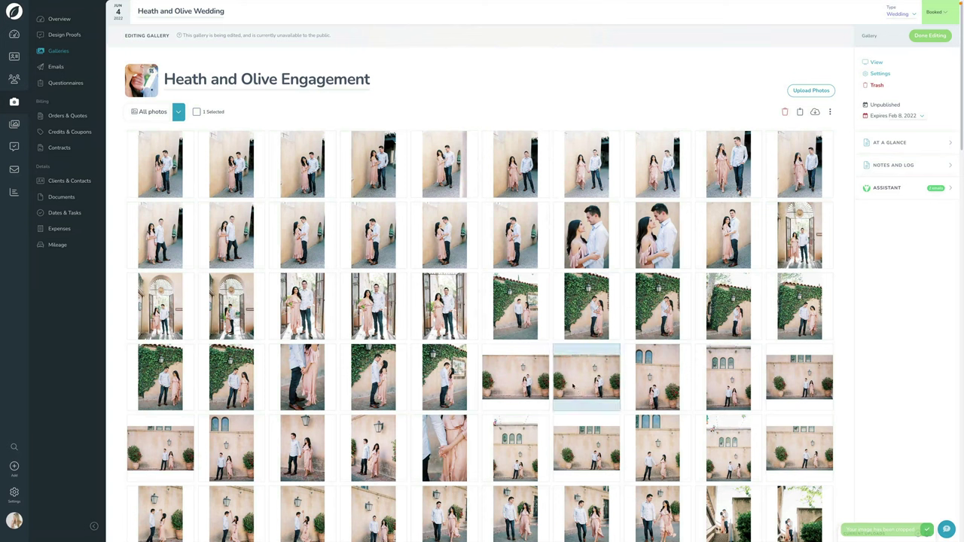
Step: View the actions available for the fifth photo in the garden-walkway row, and the gallery's collection, download set and favorites navigation
scroll(546, 292, "down", 5)
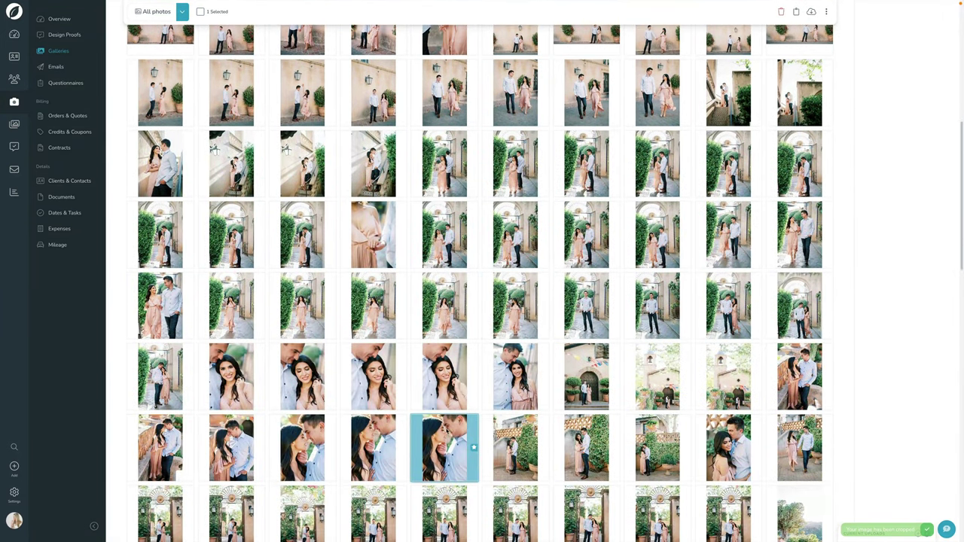
right_click(457, 314)
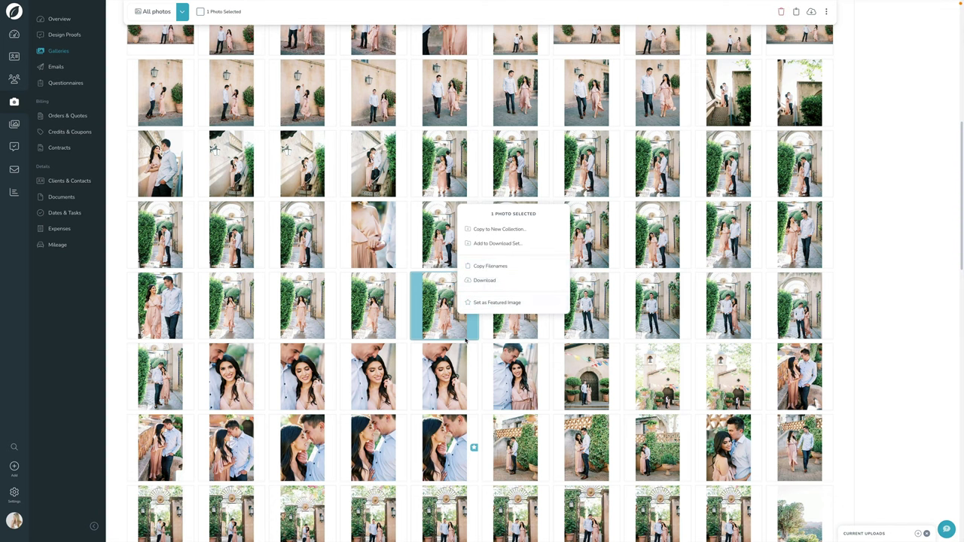
scroll(434, 322, "up", 15)
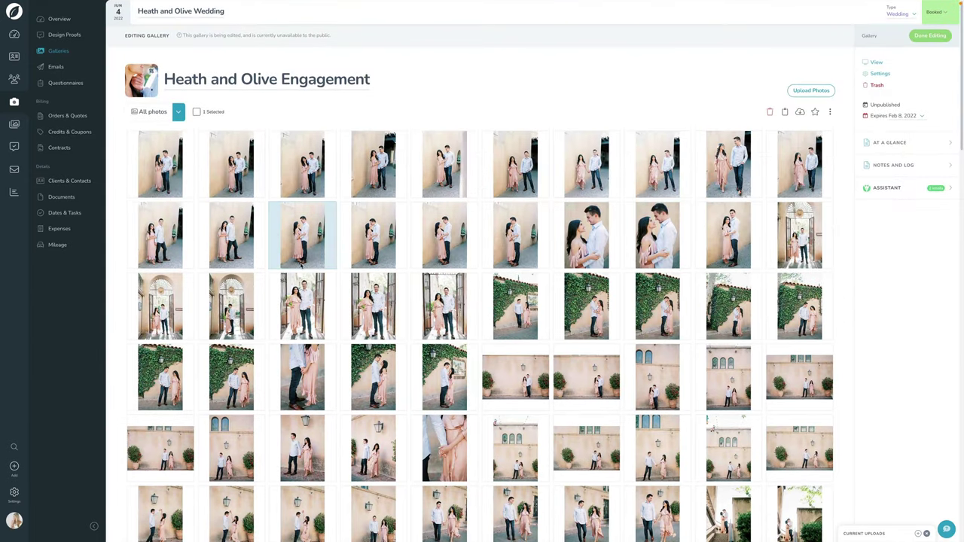
left_click(178, 111)
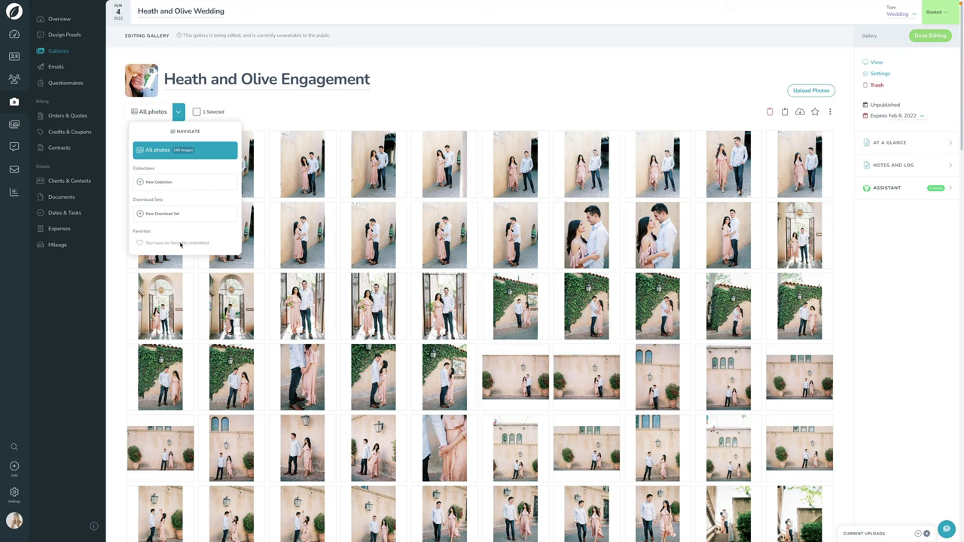
left_click(415, 115)
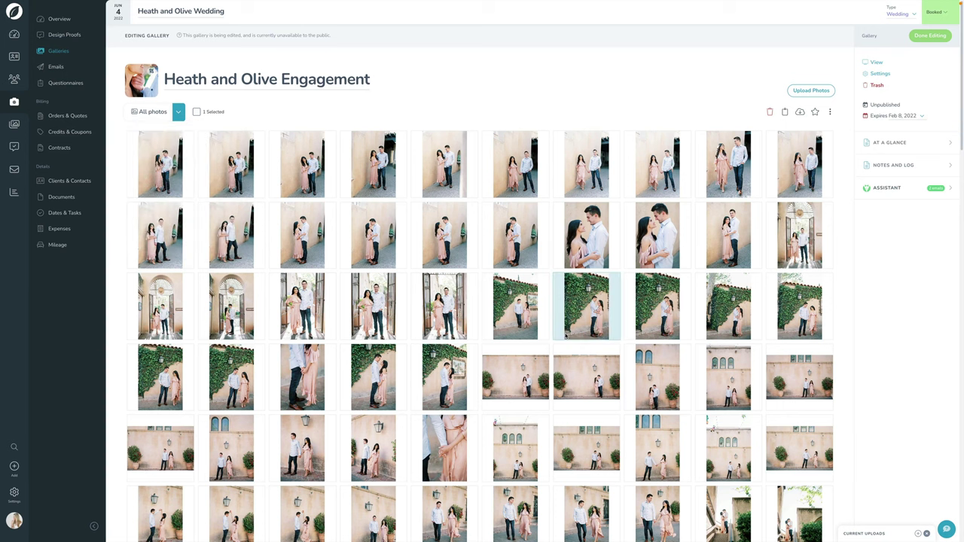
Step: Open the gallery's main settings and switch the visibility to Private and back to Public
left_click(881, 74)
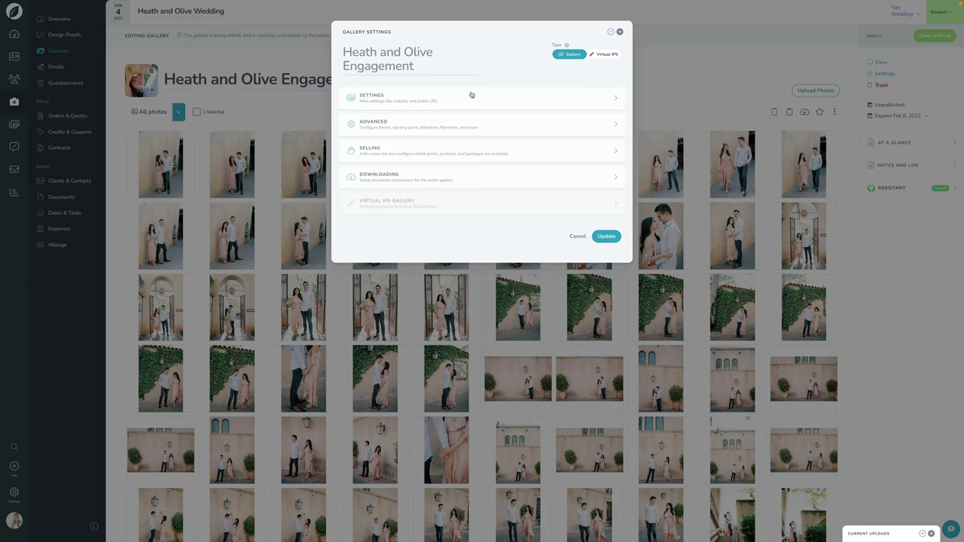
left_click(412, 104)
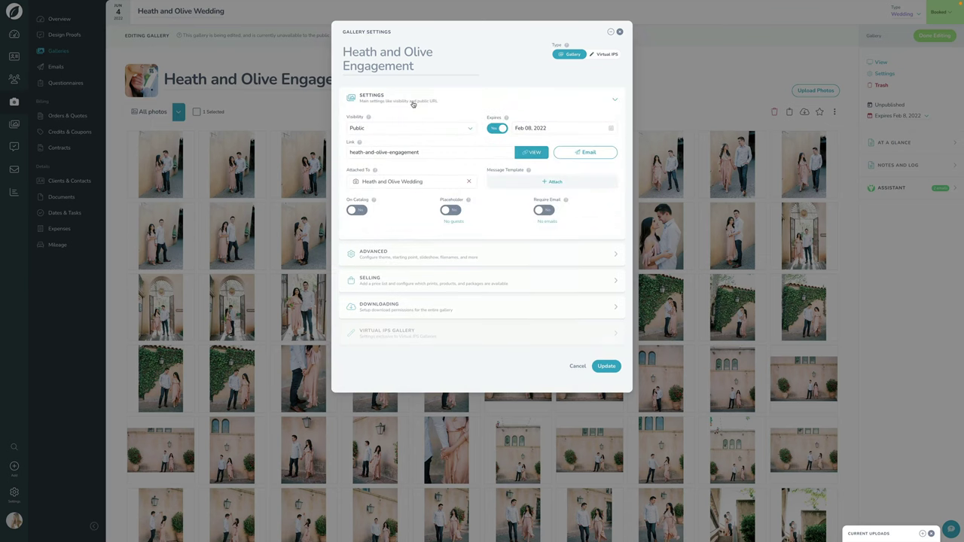
left_click(370, 130)
left_click(367, 140)
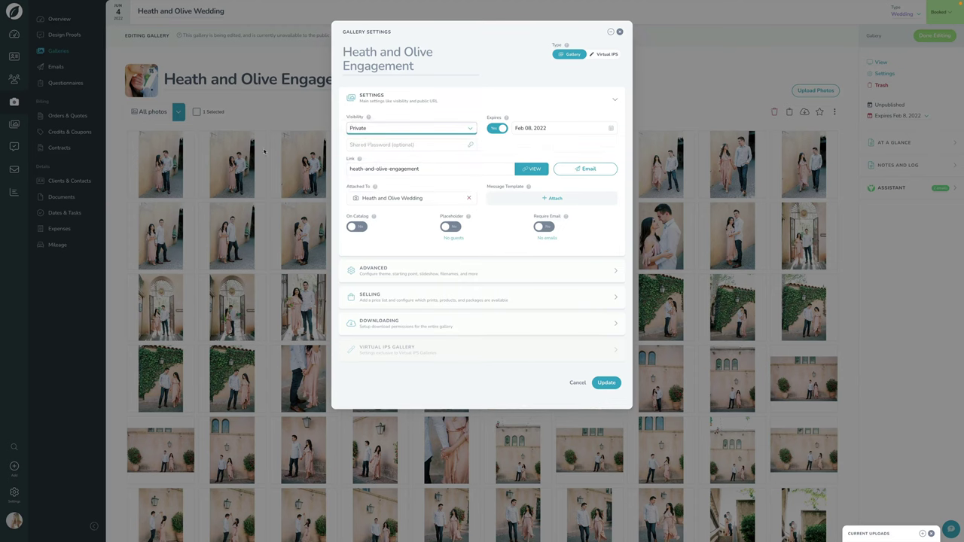
left_click(371, 126)
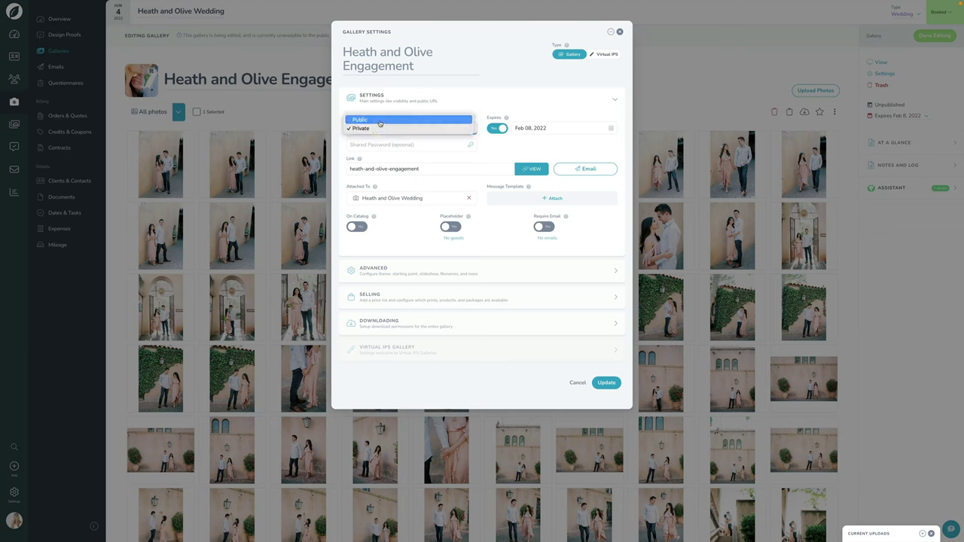
left_click(376, 121)
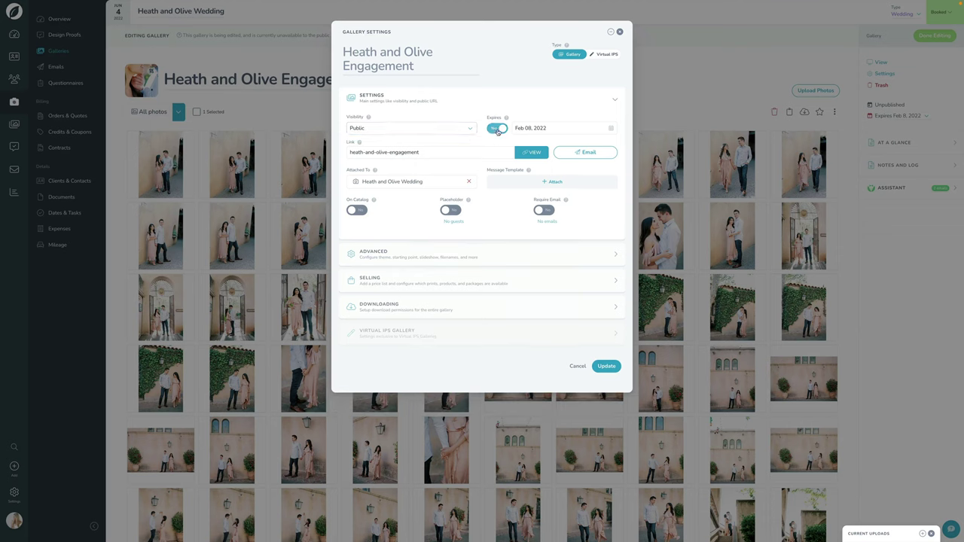
Step: Turn the gallery's expiry off and back on, with Feb 25, 2022 as the expiry date
left_click(497, 129)
left_click(497, 130)
Step: Turn On Catalog and Placeholder on and back off, and view the registered guests list before closing it
left_click(356, 211)
left_click(357, 212)
left_click(449, 211)
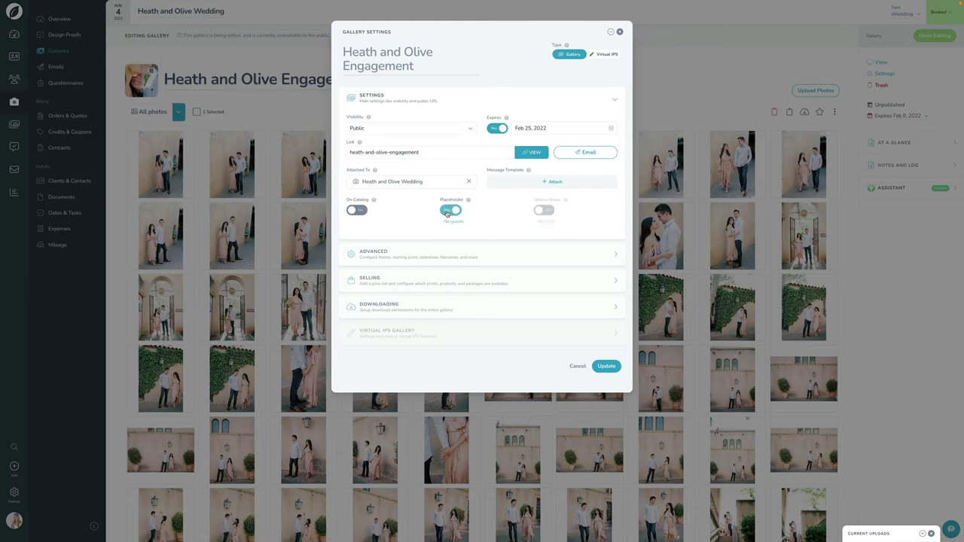
left_click(448, 213)
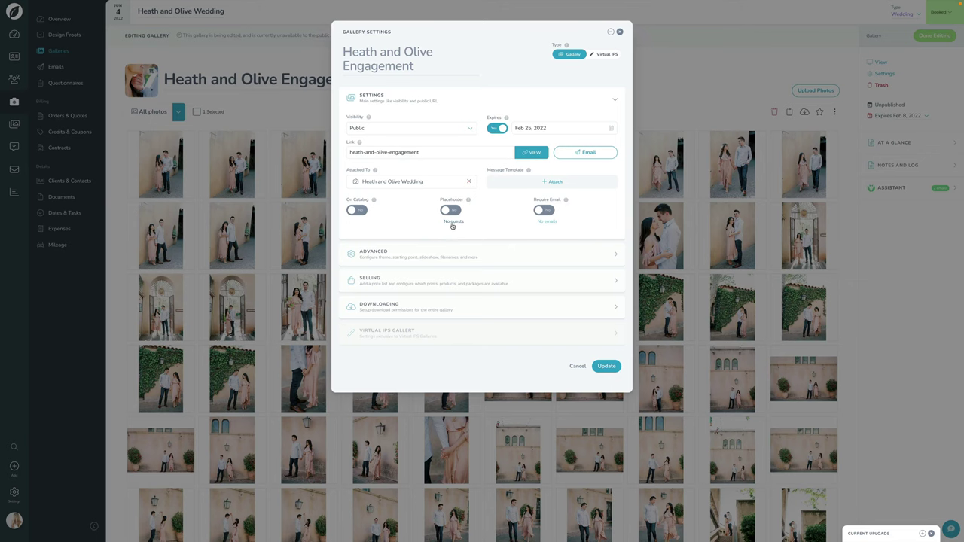
key("Return")
left_click(453, 222)
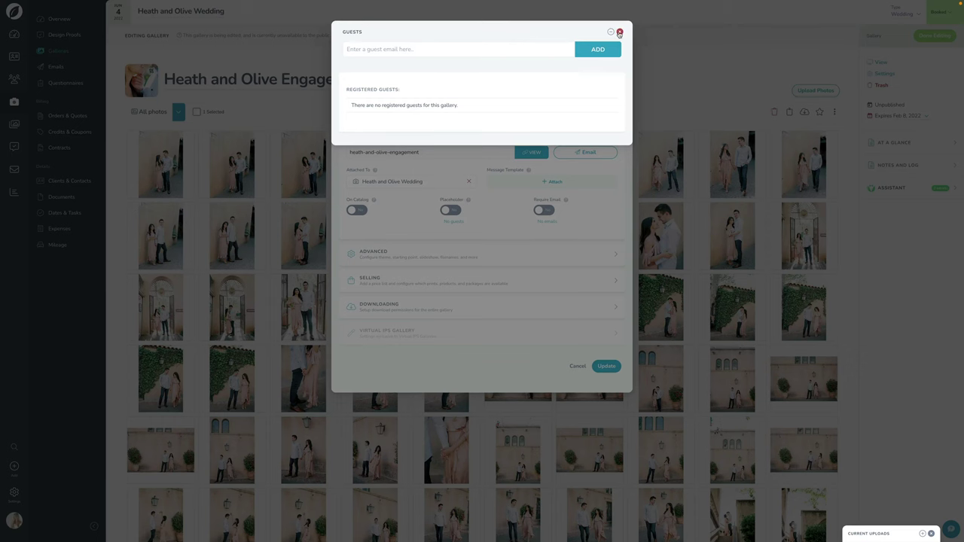
left_click(619, 32)
Step: Turn Require Email on and back off, and view the collected emails list before closing it
left_click(544, 211)
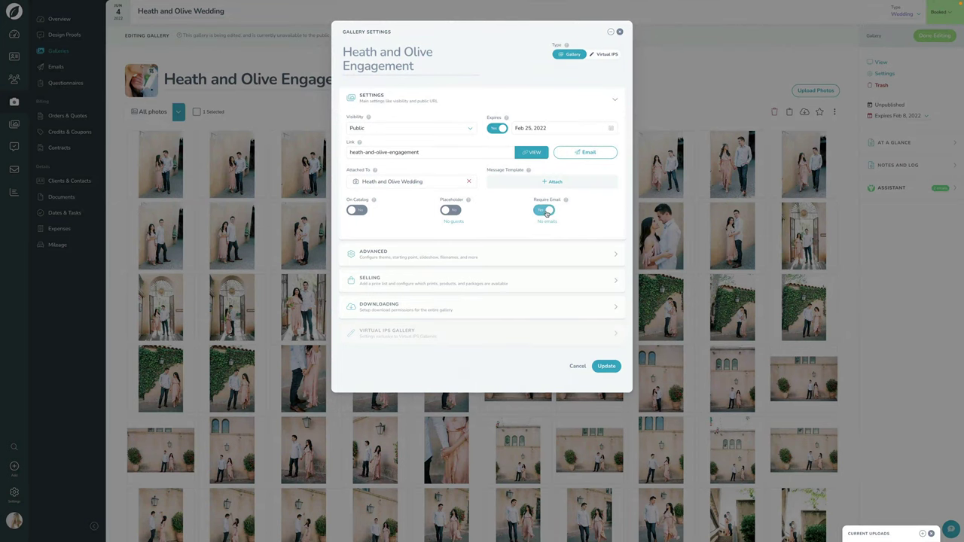
left_click(544, 211)
key("Return")
left_click(547, 221)
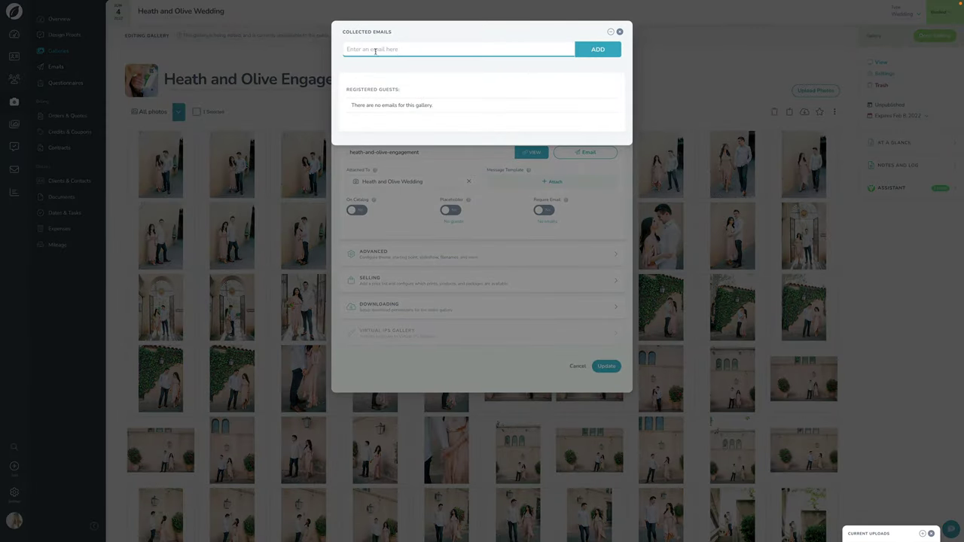
left_click(619, 33)
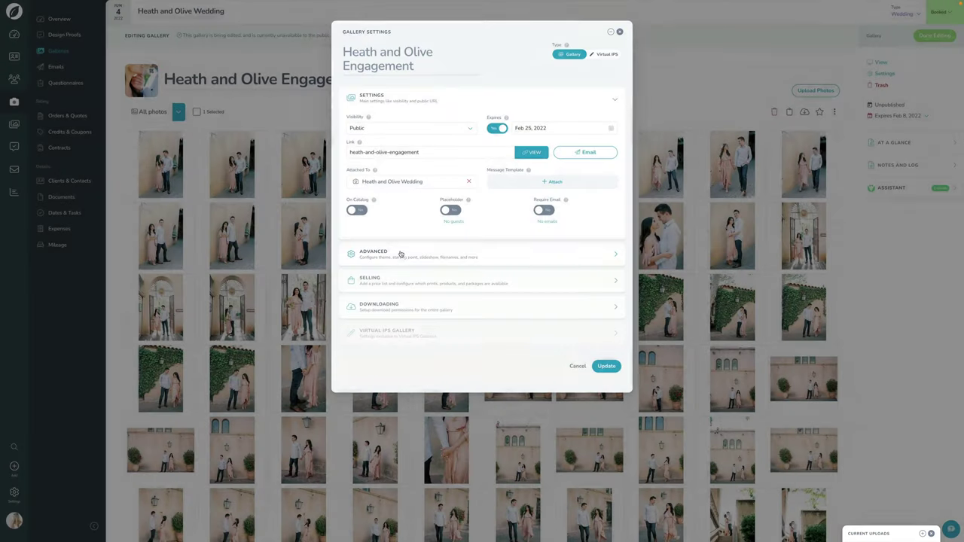
Step: Open the advanced gallery settings and view the gallery status and cover style choices without picking another one
left_click(402, 255)
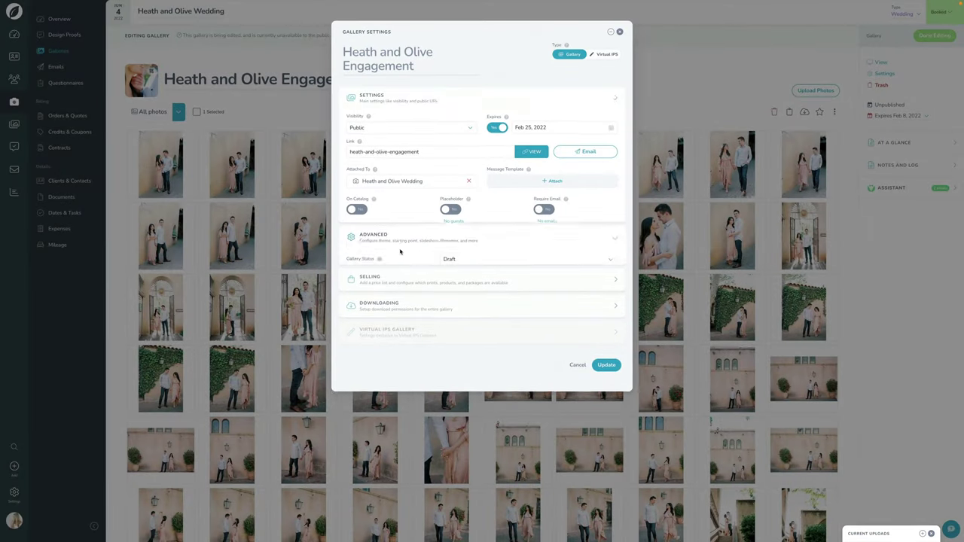
left_click(445, 150)
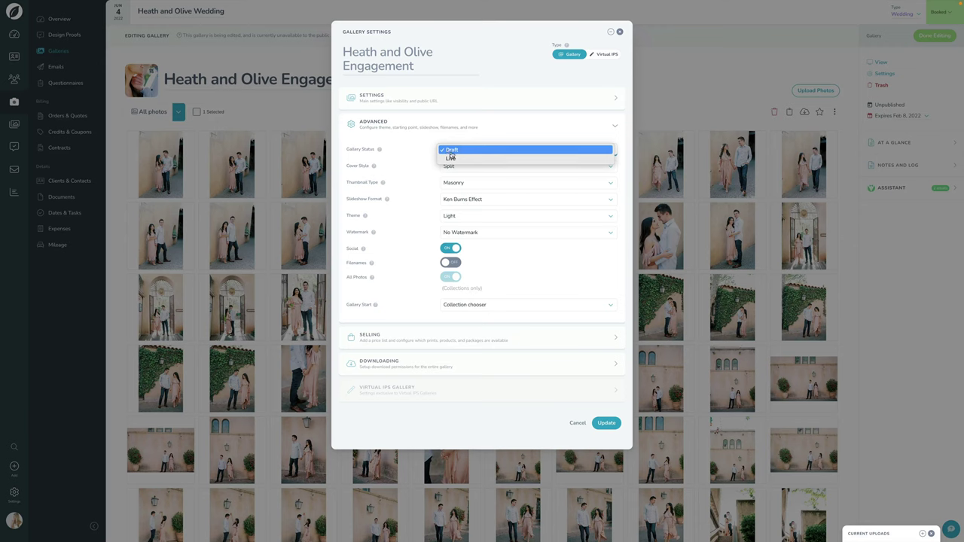
left_click(423, 152)
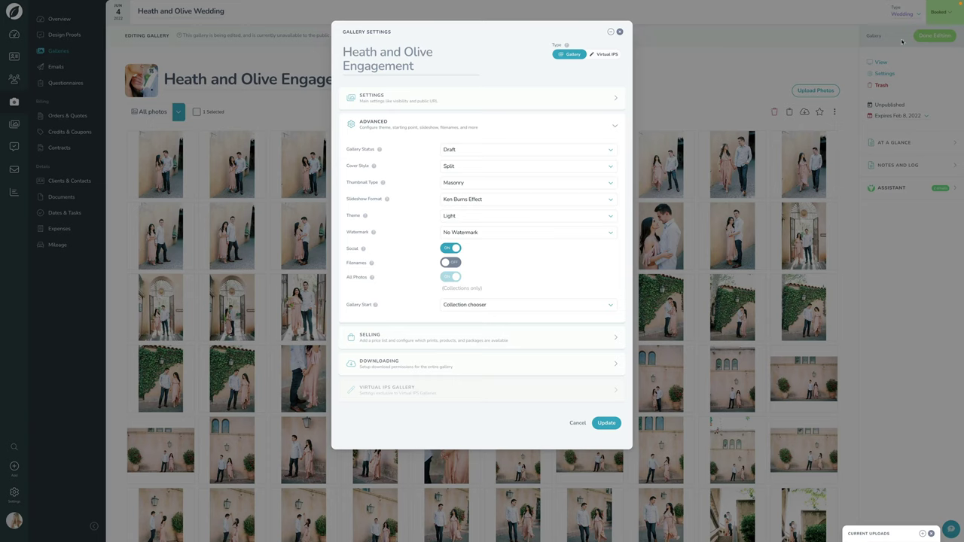
left_click(465, 169)
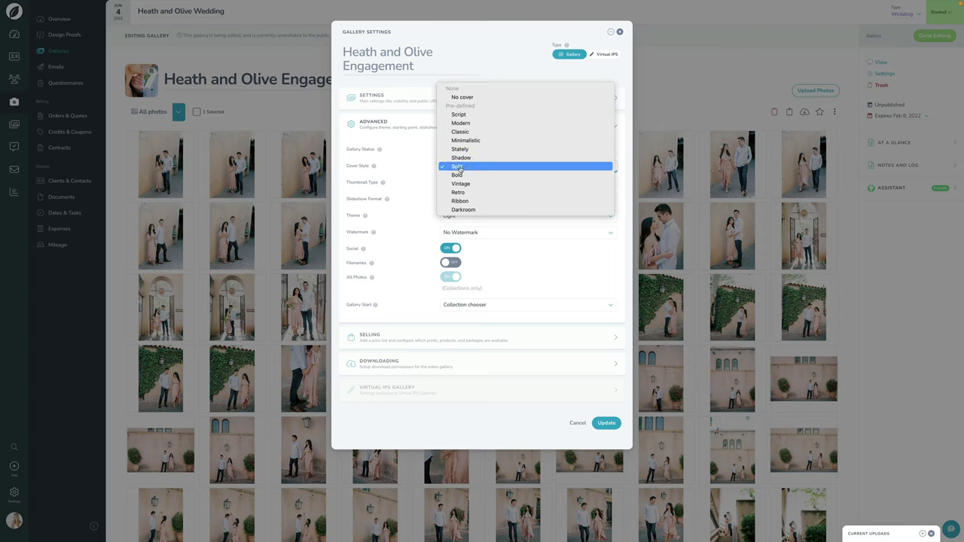
left_click(426, 178)
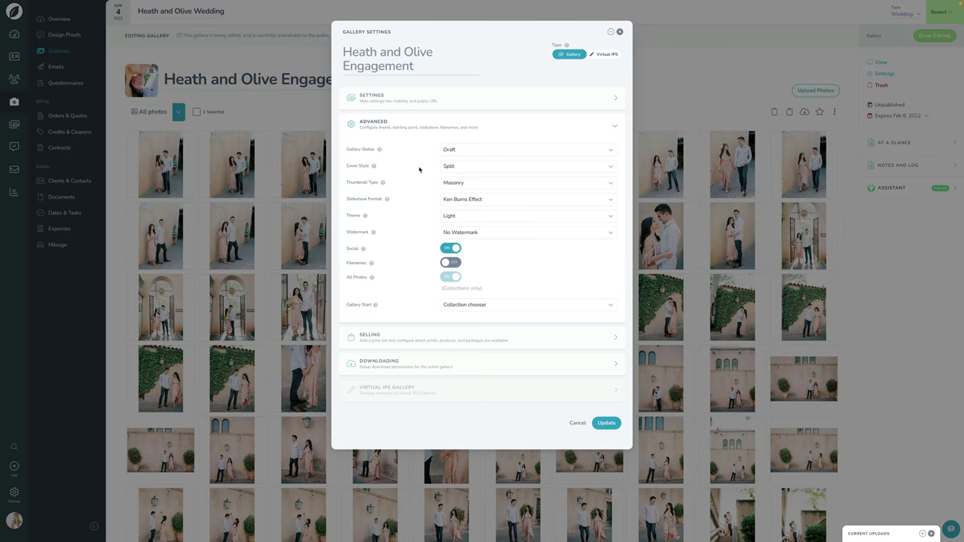
left_click(461, 166)
left_click(413, 175)
Step: Set the thumbnail type to Waterfall and view the slideshow format choices
left_click(470, 186)
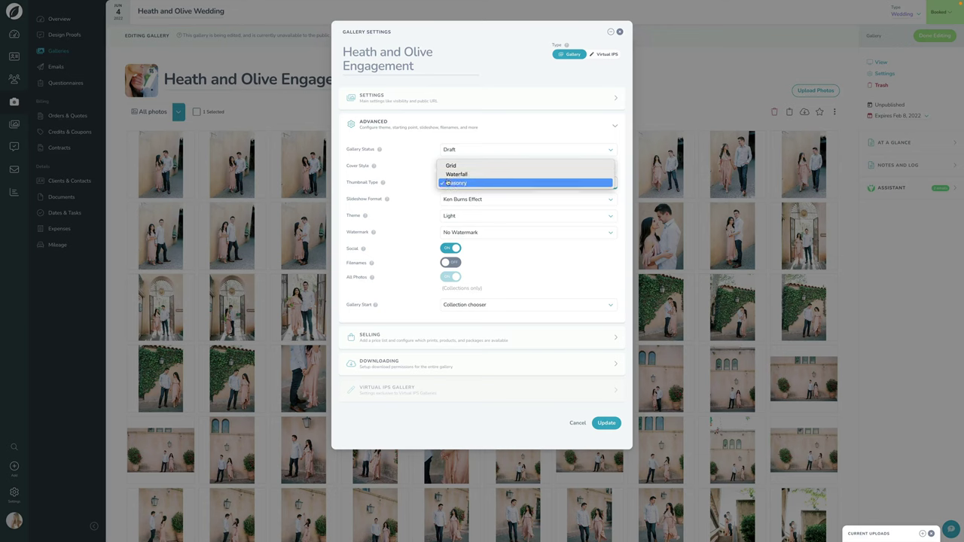
left_click(452, 174)
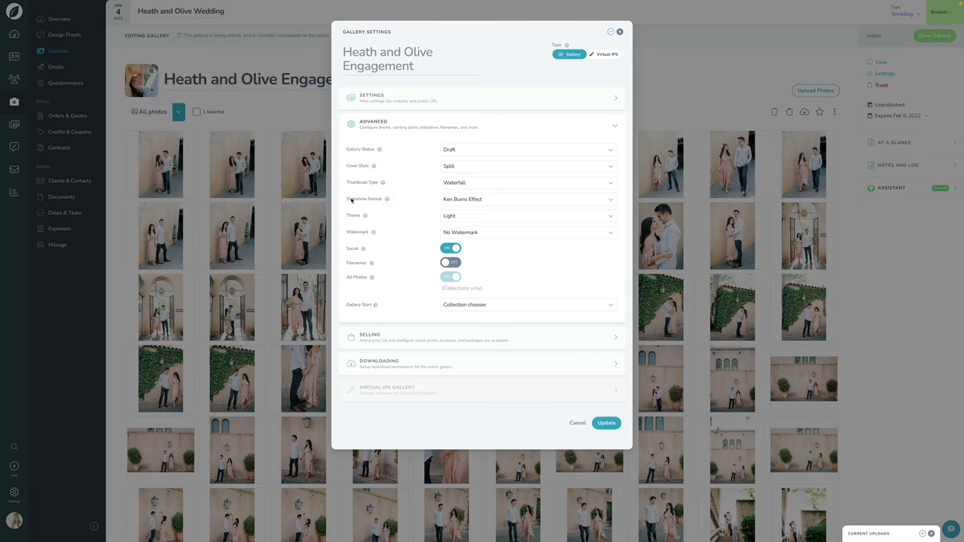
left_click(450, 202)
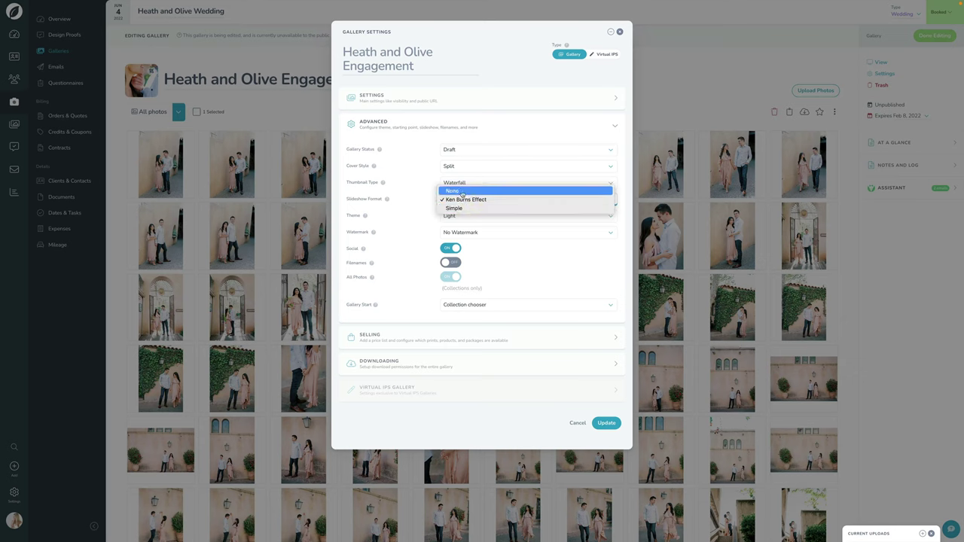
left_click(411, 198)
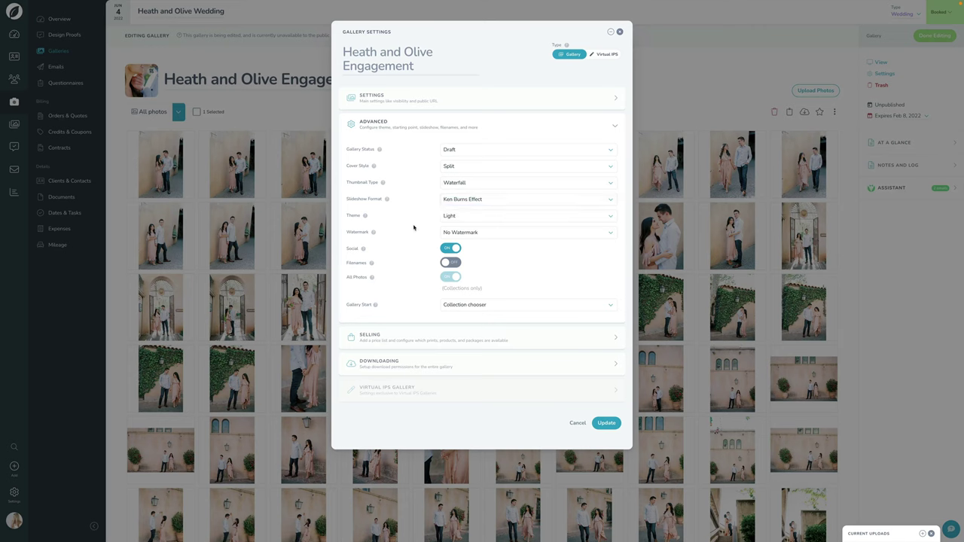
Step: View the theme and watermark choices for the gallery without picking another one
left_click(456, 216)
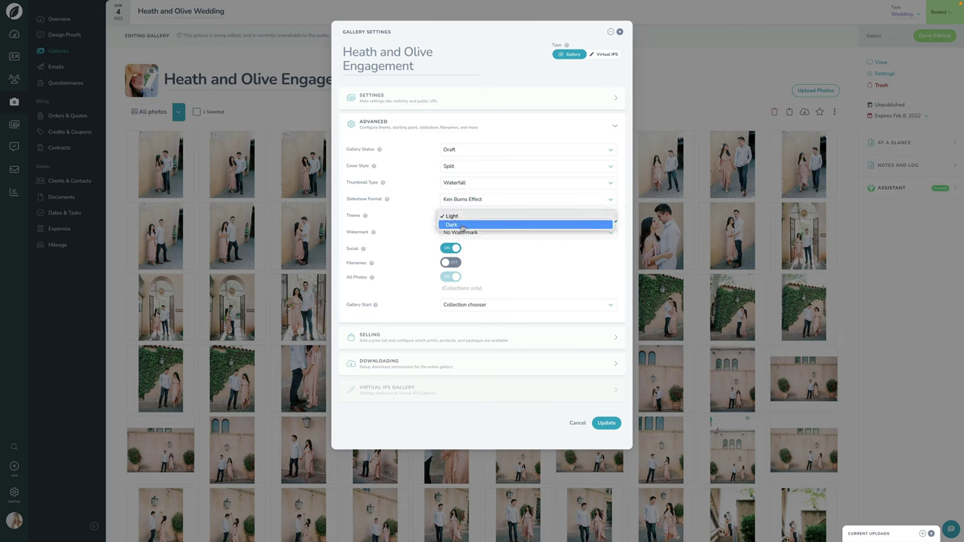
left_click(406, 216)
left_click(474, 233)
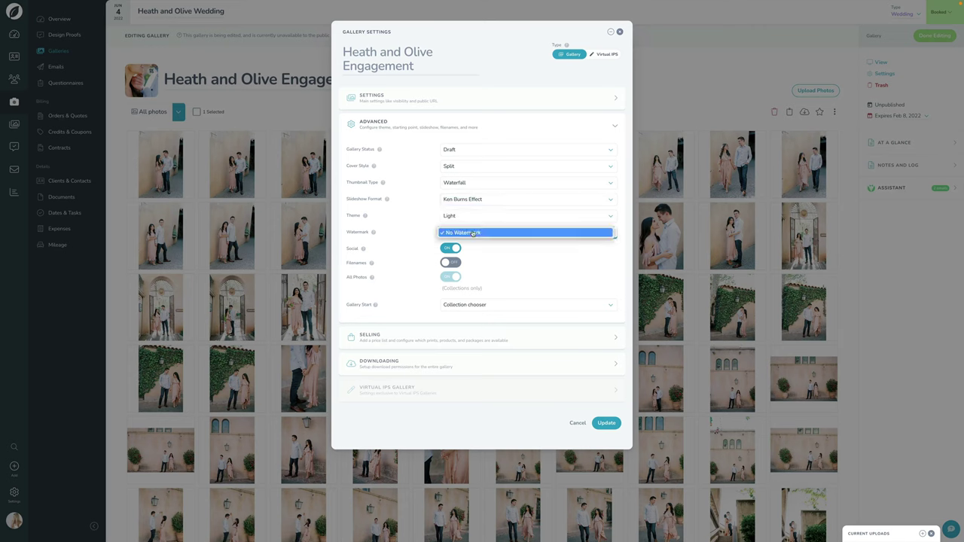
left_click(420, 230)
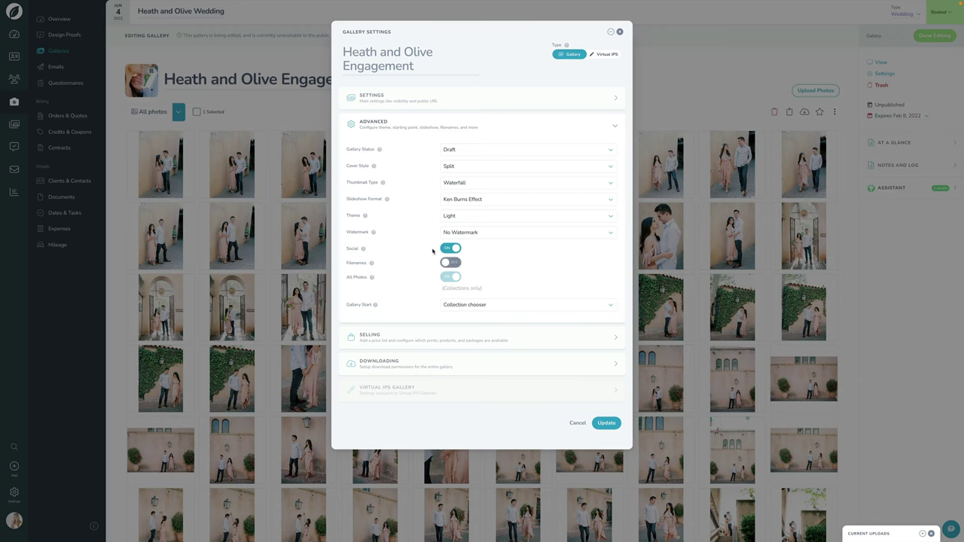
Step: Turn off the Social option and view the gallery start choices
left_click(450, 248)
left_click(458, 307)
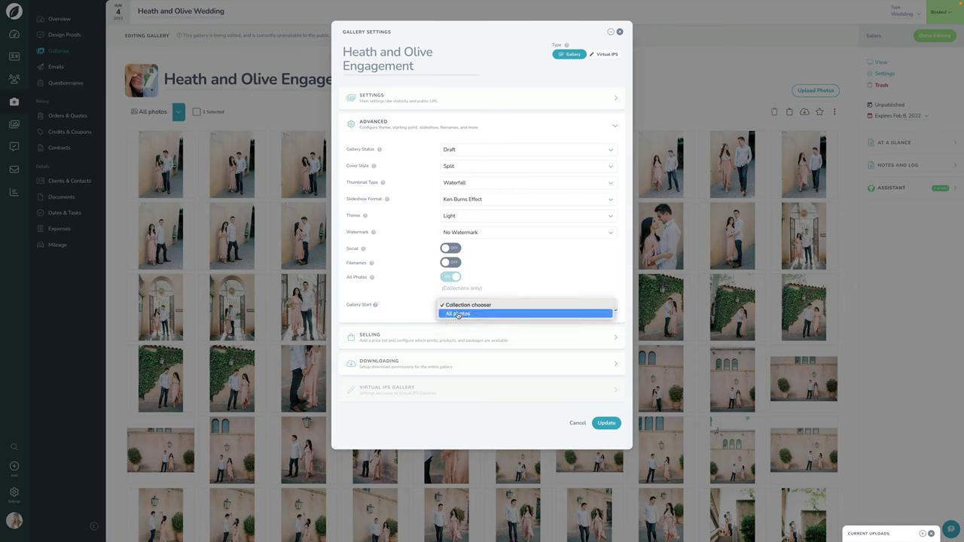
left_click(423, 316)
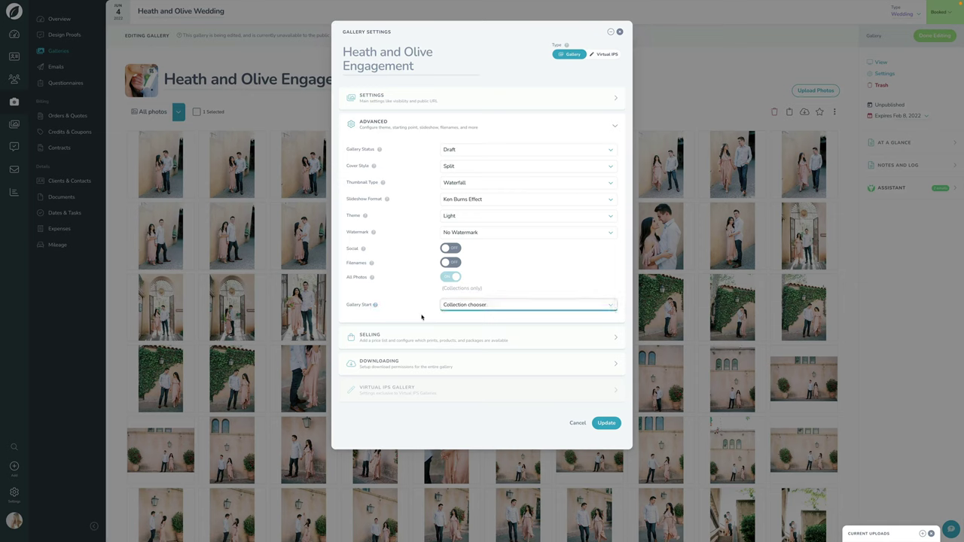
Step: Review the selling and downloading settings, including the blank new download password form, and save the updated gallery settings
left_click(412, 339)
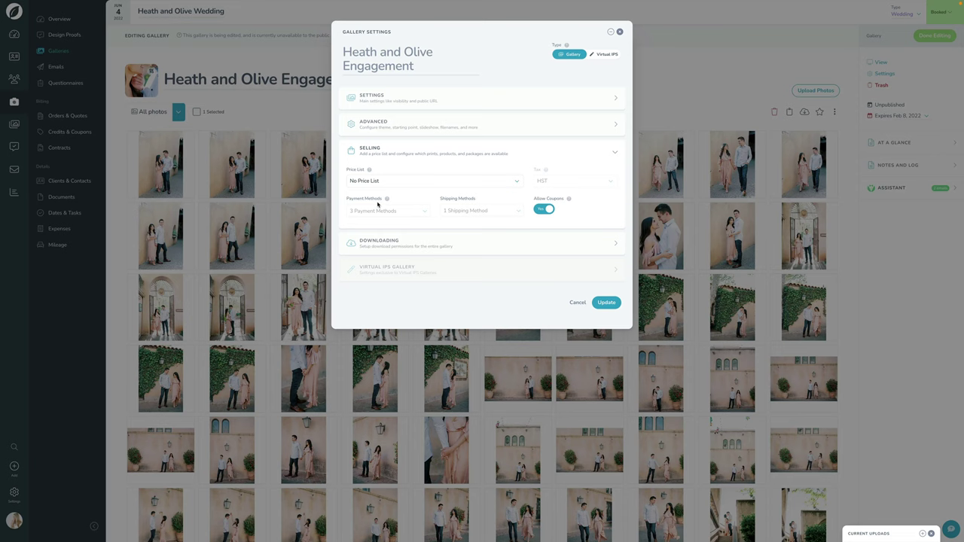
left_click(459, 244)
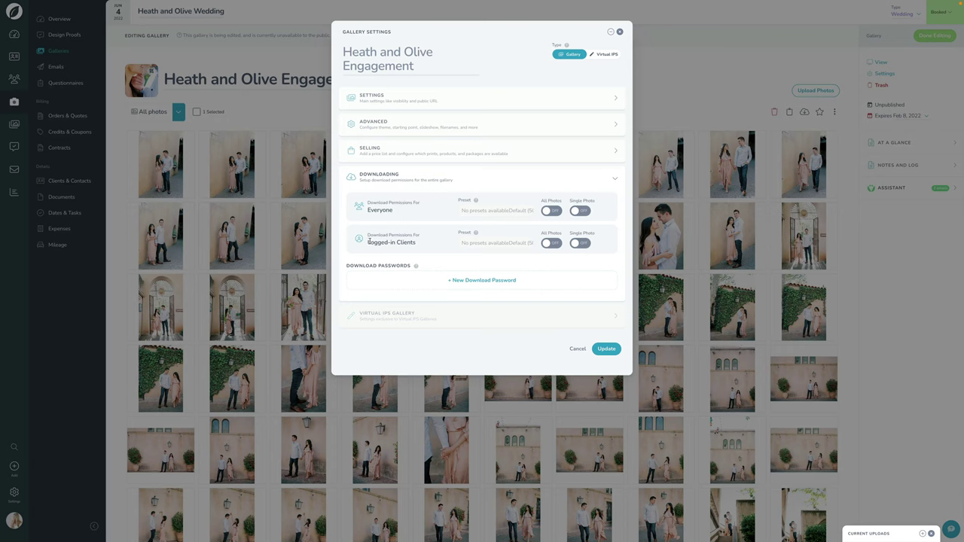
left_click(482, 280)
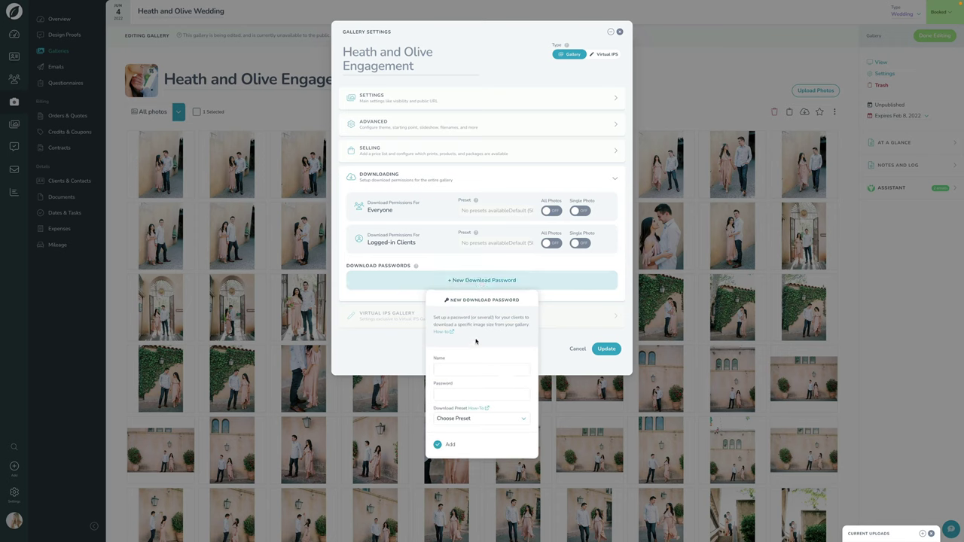
left_click(478, 256)
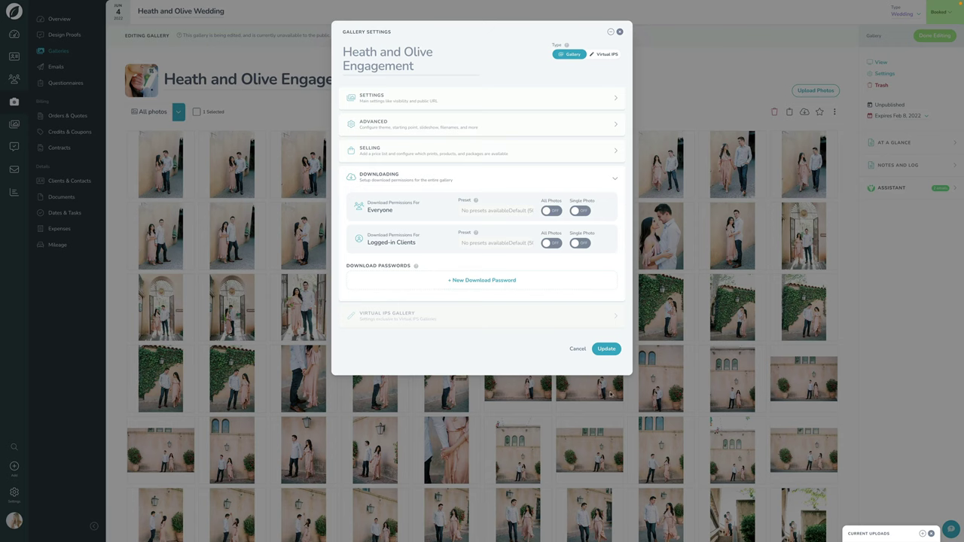
left_click(606, 349)
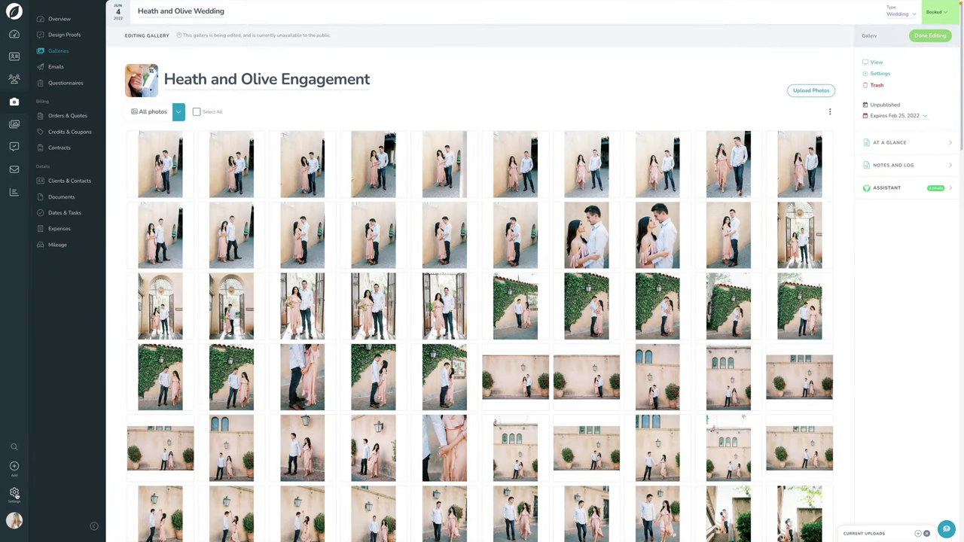
Step: Create a new watermark in the Galleries & Designs settings and name it with the photographer's name
left_click(14, 493)
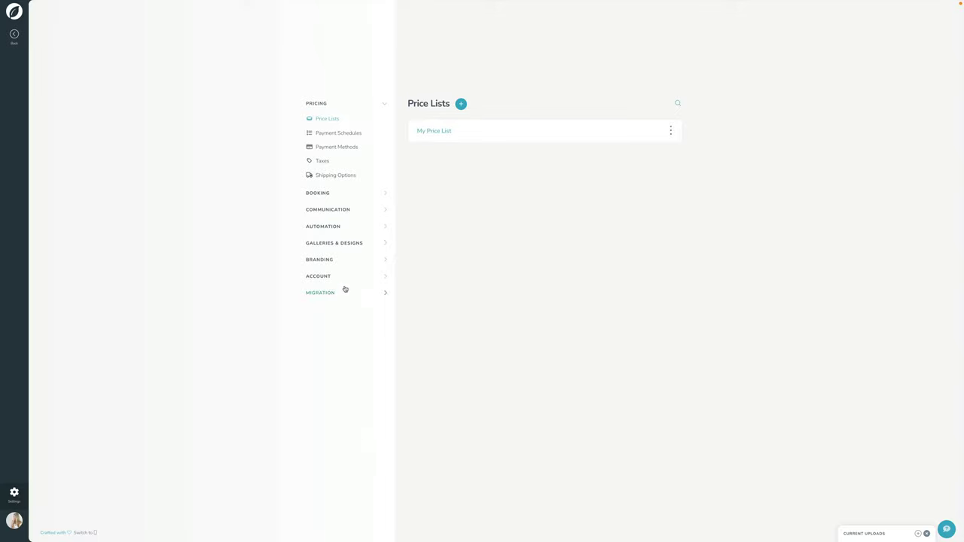
left_click(344, 244)
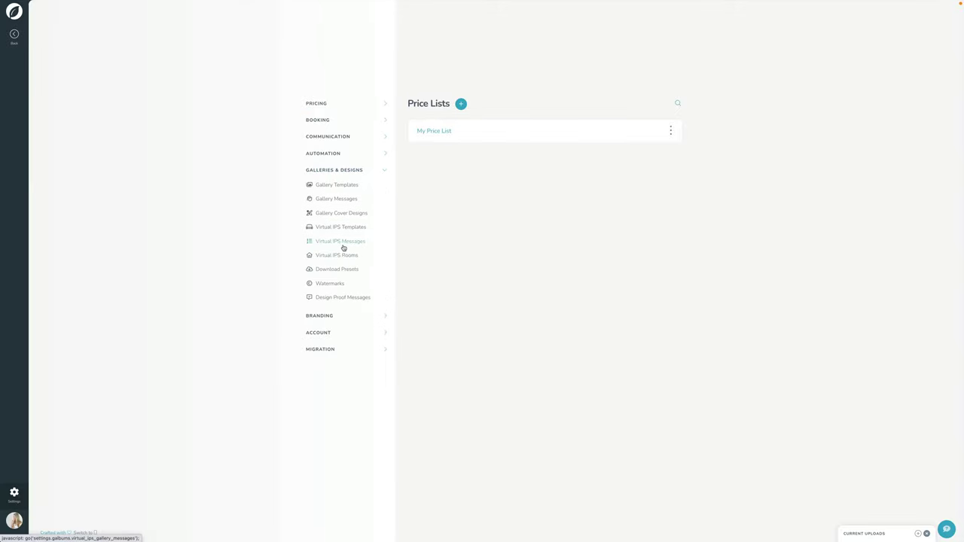
left_click(323, 285)
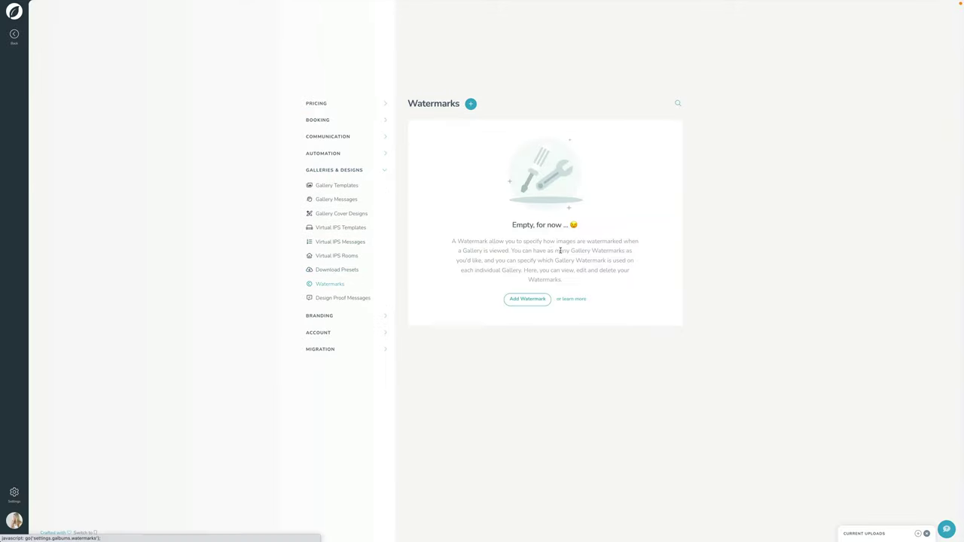
left_click(475, 103)
left_click(459, 139)
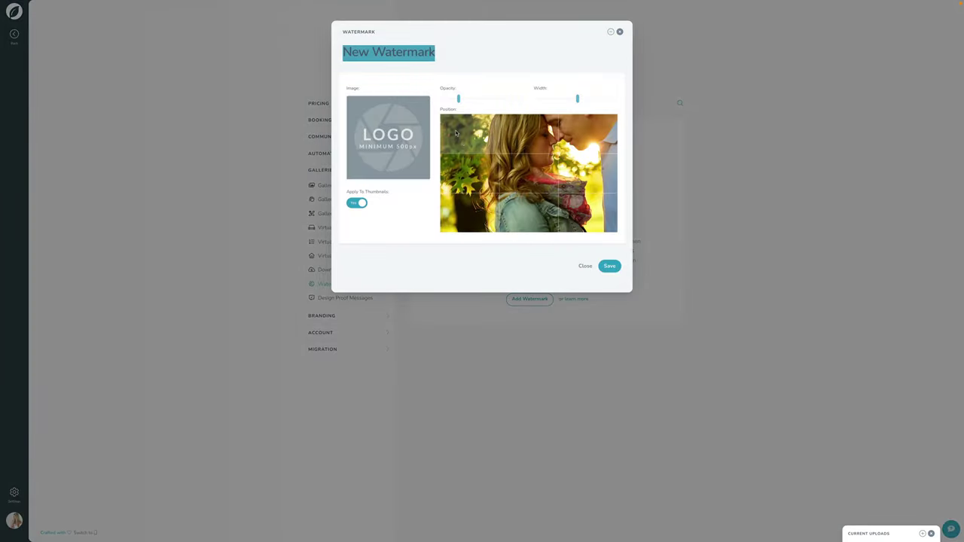
type("Ashley Rae")
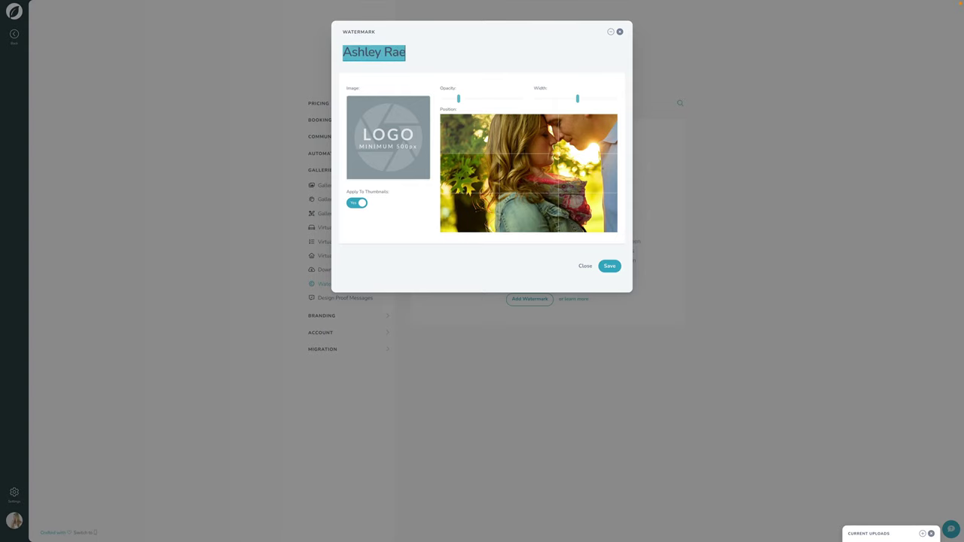
Step: Use Logo-2.png from the Brand Assets folder of 99 - Sample Account as the watermark image
left_click(394, 151)
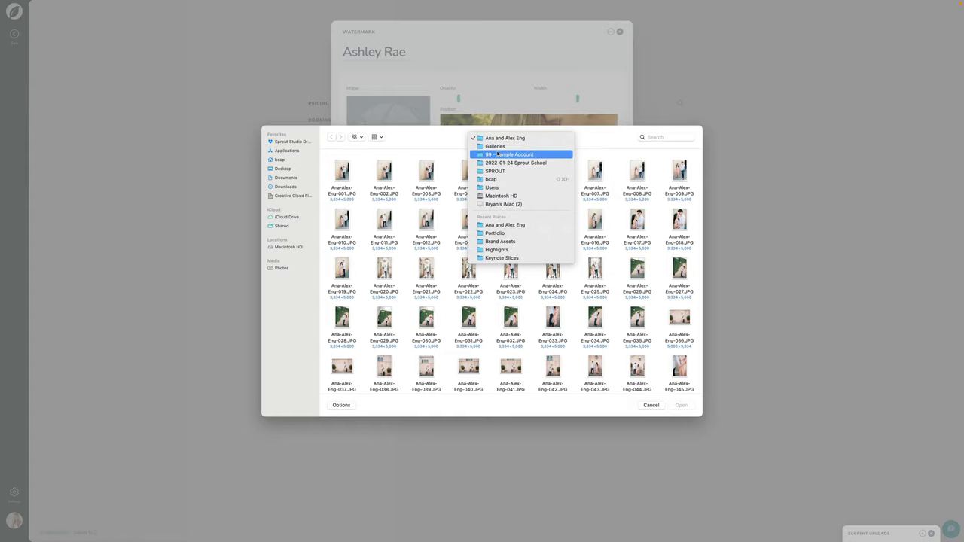
left_click(500, 155)
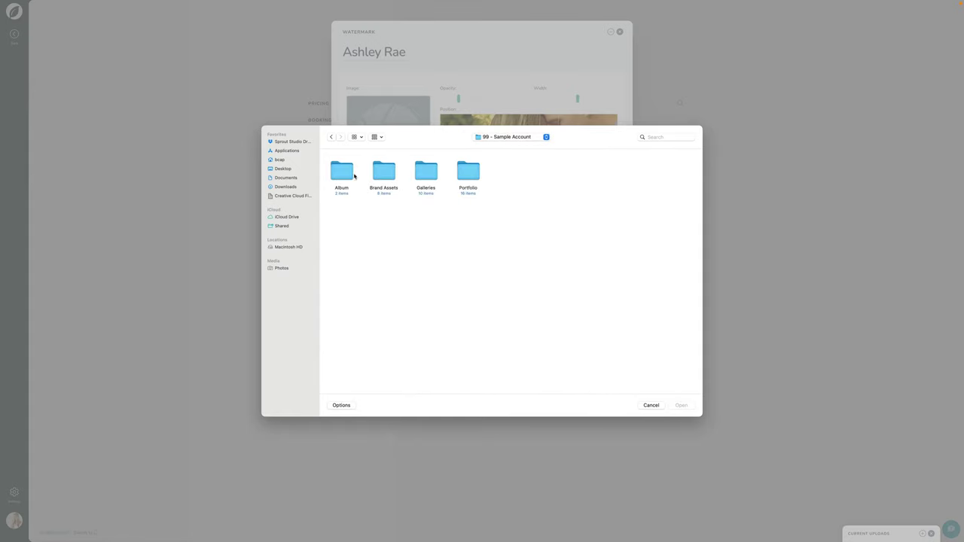
double_click(383, 172)
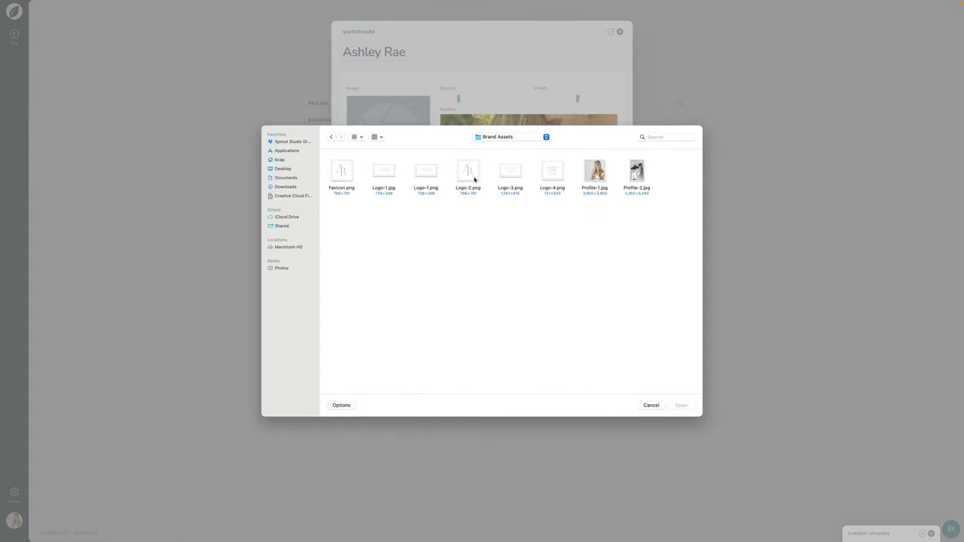
double_click(468, 172)
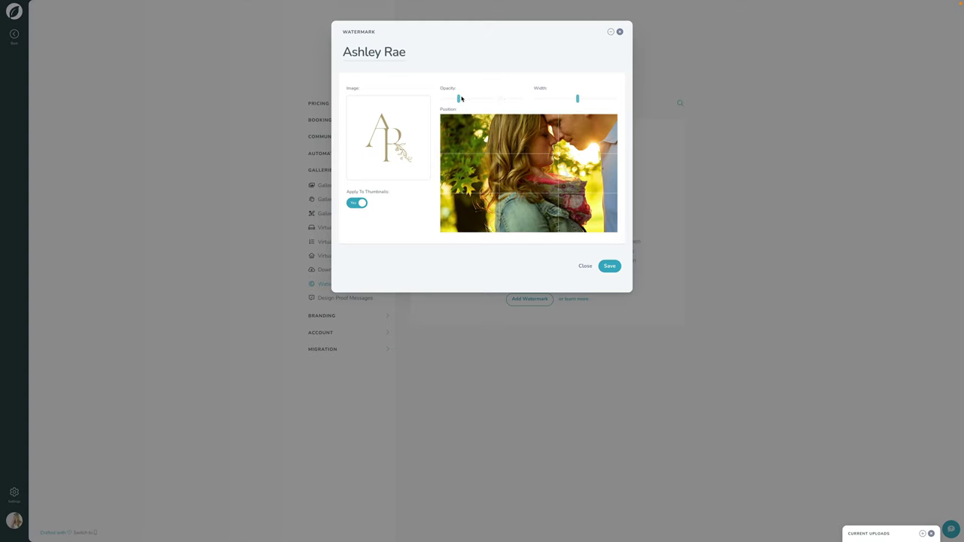
Step: Set the watermark to full opacity, slightly wider, in the preview photo's bottom-left grid cell, toggle Apply To Thumbnails, and save it
left_click_drag(471, 99, 525, 99)
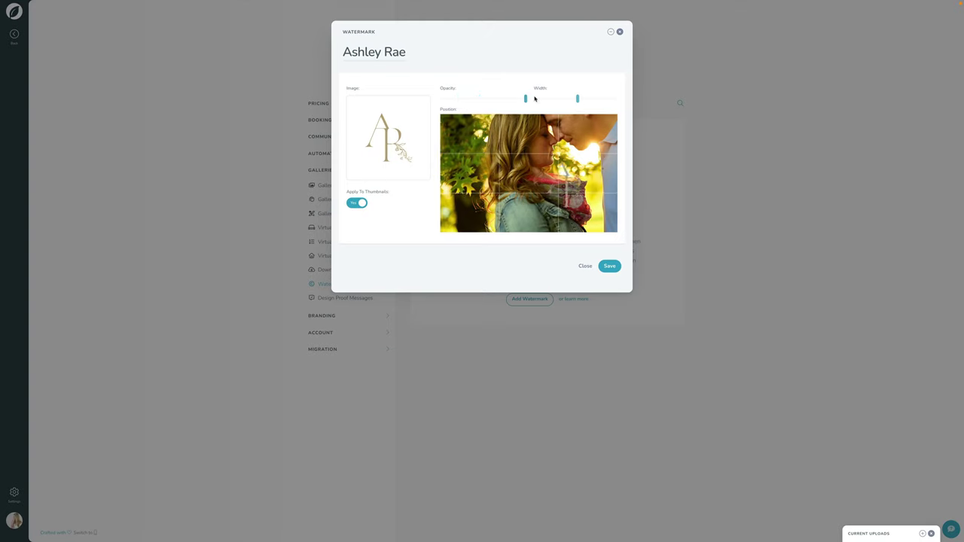
left_click(519, 181)
mouse_move(578, 99)
left_mouse_down()
mouse_move(609, 99)
mouse_move(566, 98)
mouse_move(582, 99)
left_mouse_up()
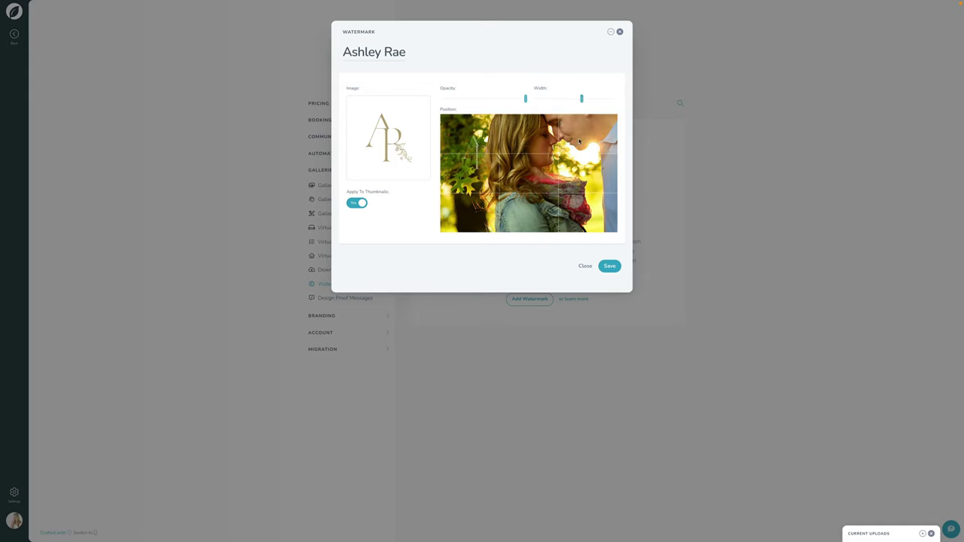
left_click(474, 211)
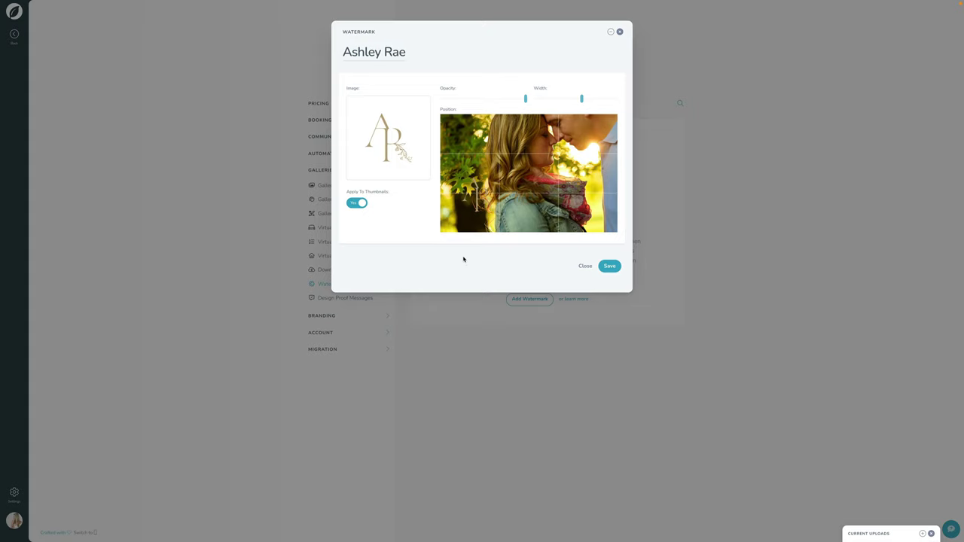
left_click(357, 204)
left_click(610, 267)
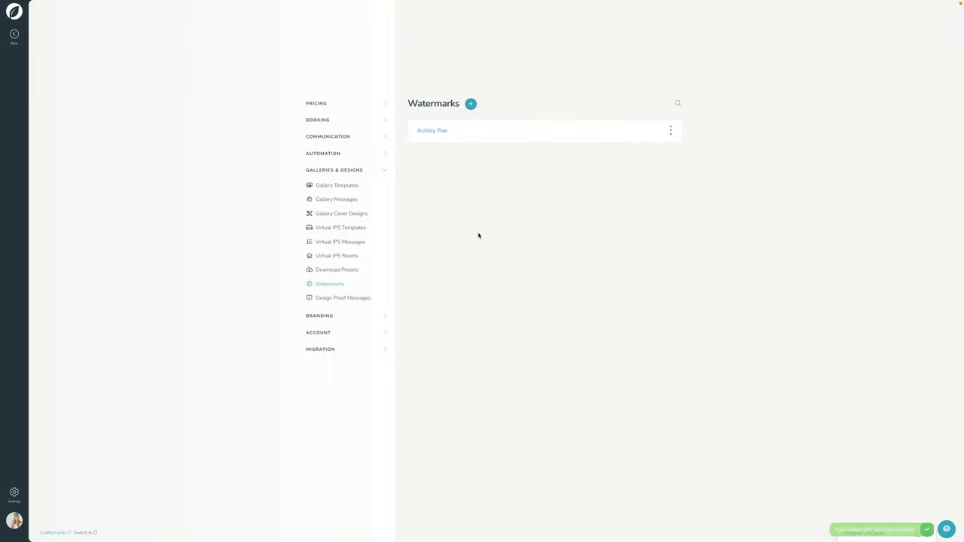
Step: Return to the engagement gallery, choose the newly created watermark in its advanced settings, and update the gallery
left_click(13, 35)
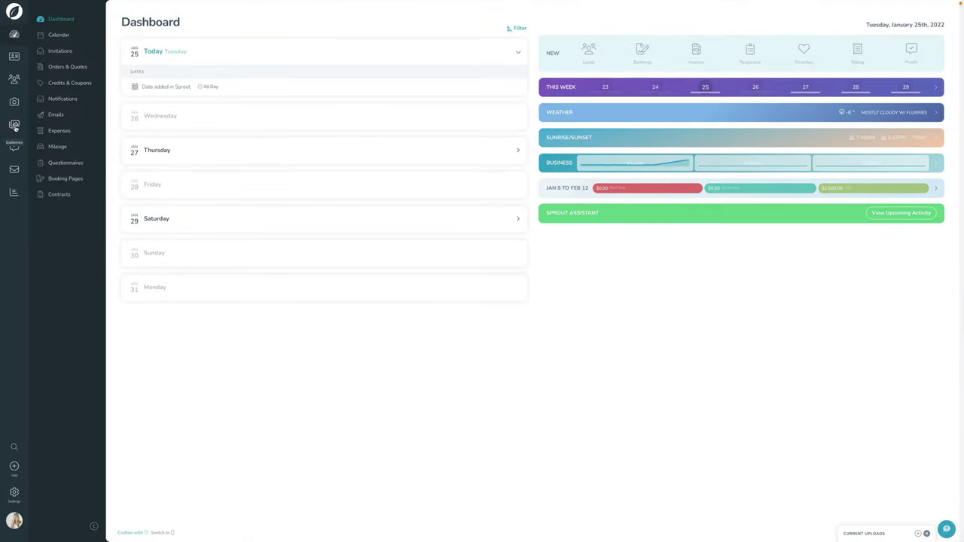
left_click(15, 127)
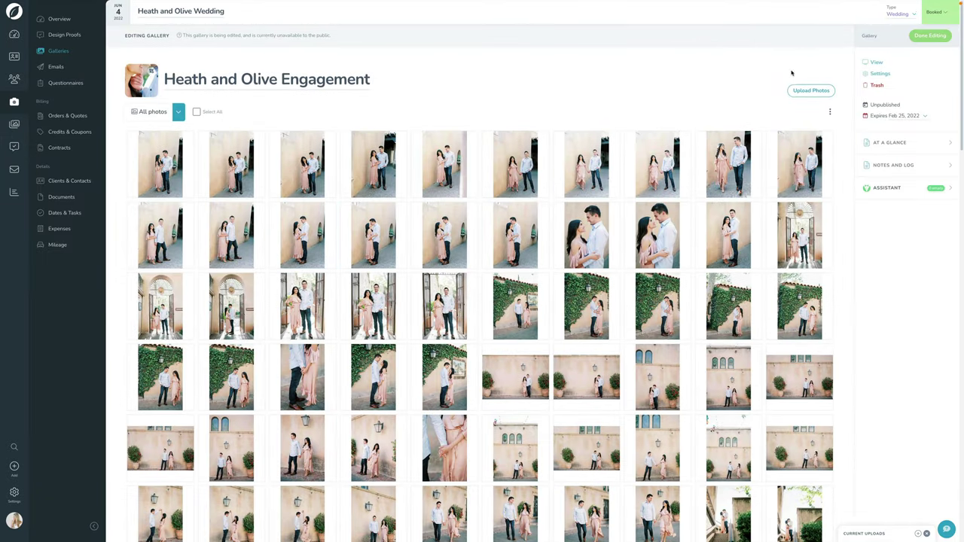
left_click(875, 74)
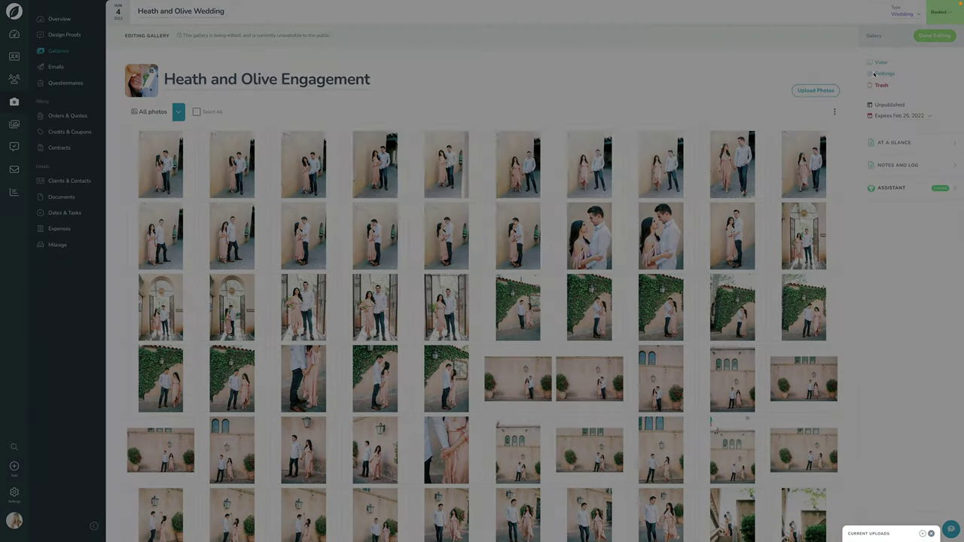
left_click(404, 127)
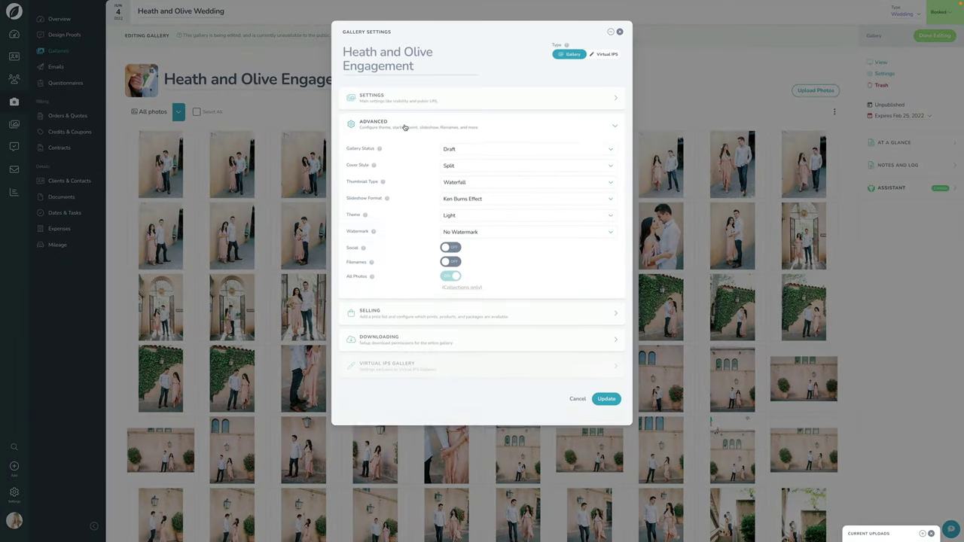
left_click(467, 233)
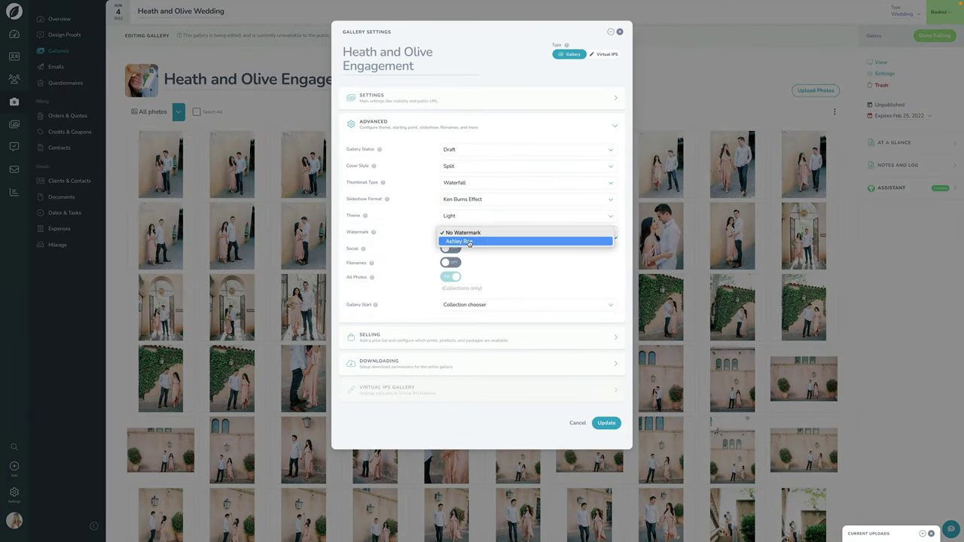
left_click(468, 242)
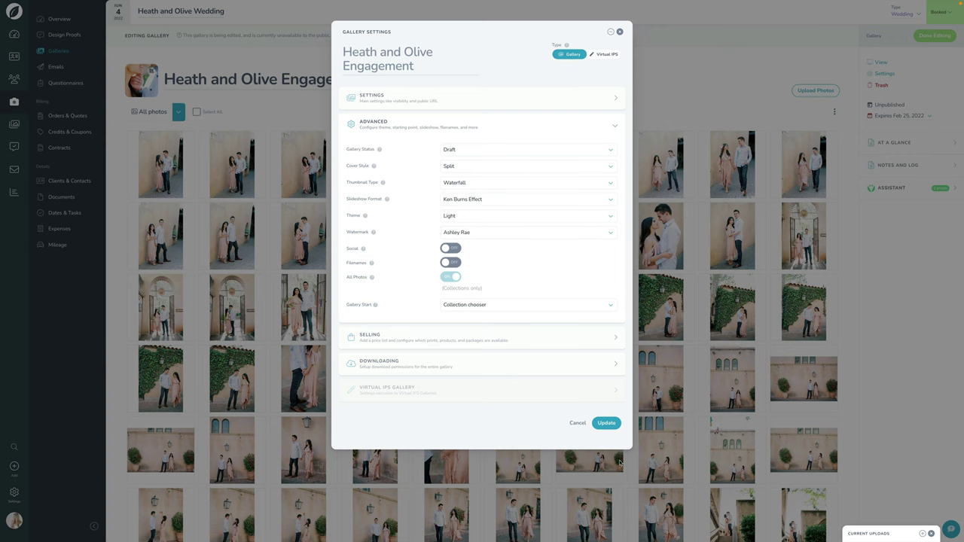
left_click(610, 424)
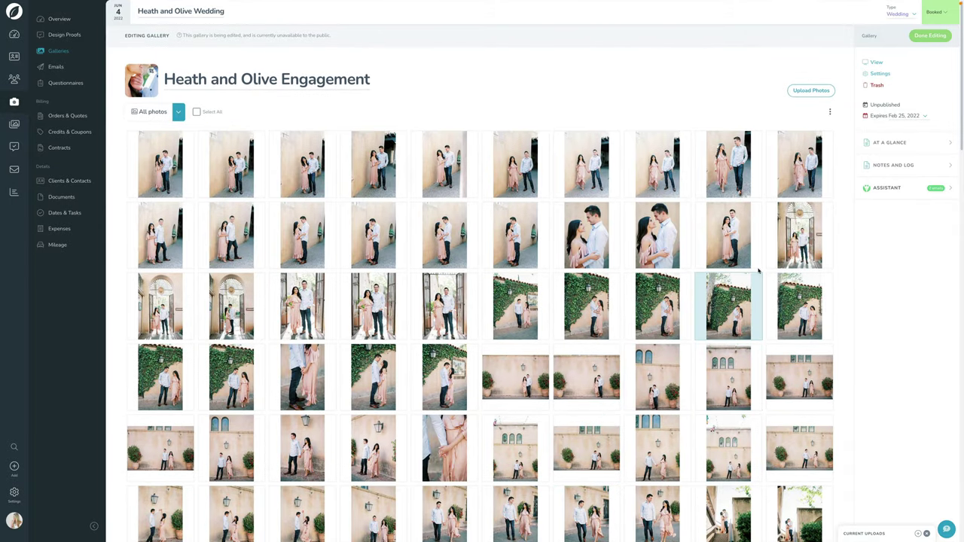
Step: Finish editing to publish the gallery, start the client announcement email, and minimize the email draft
left_click(929, 37)
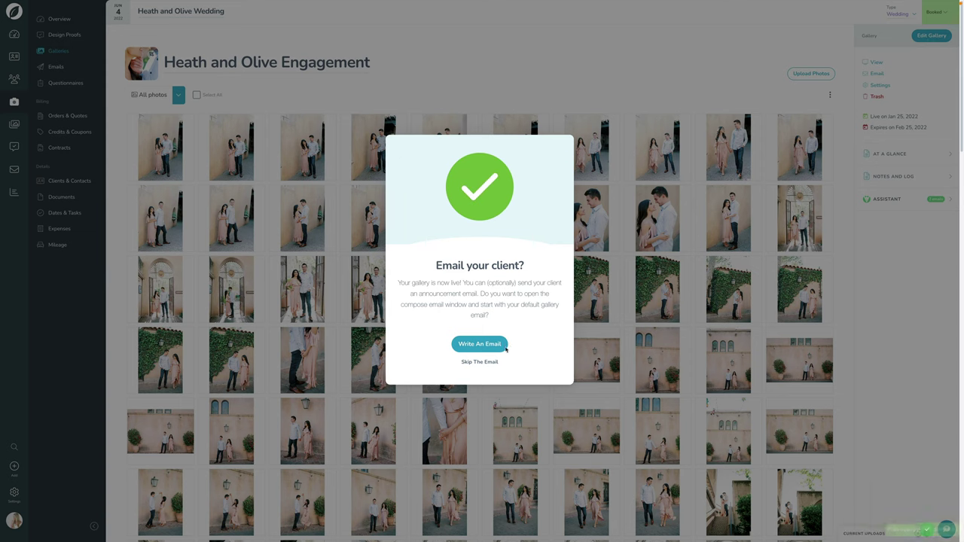
left_click(479, 344)
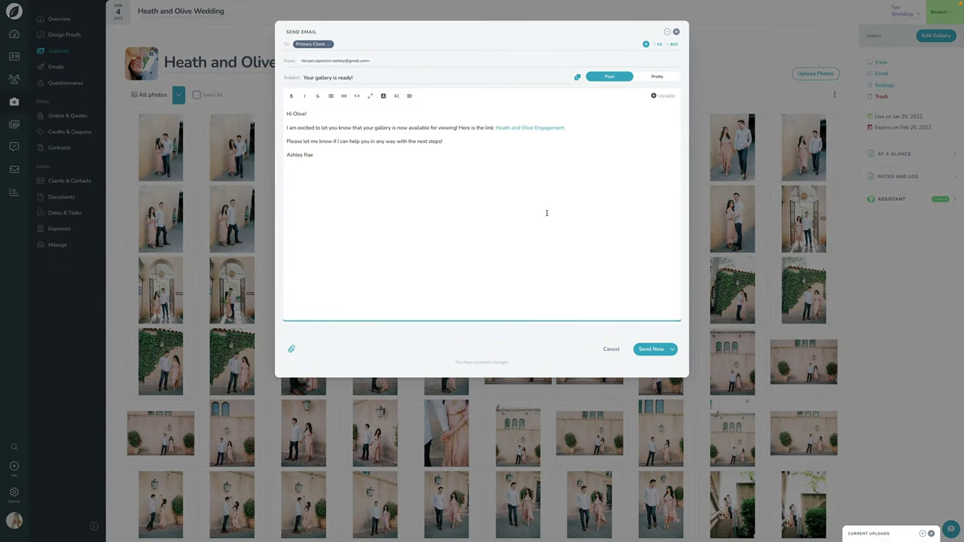
left_click(668, 32)
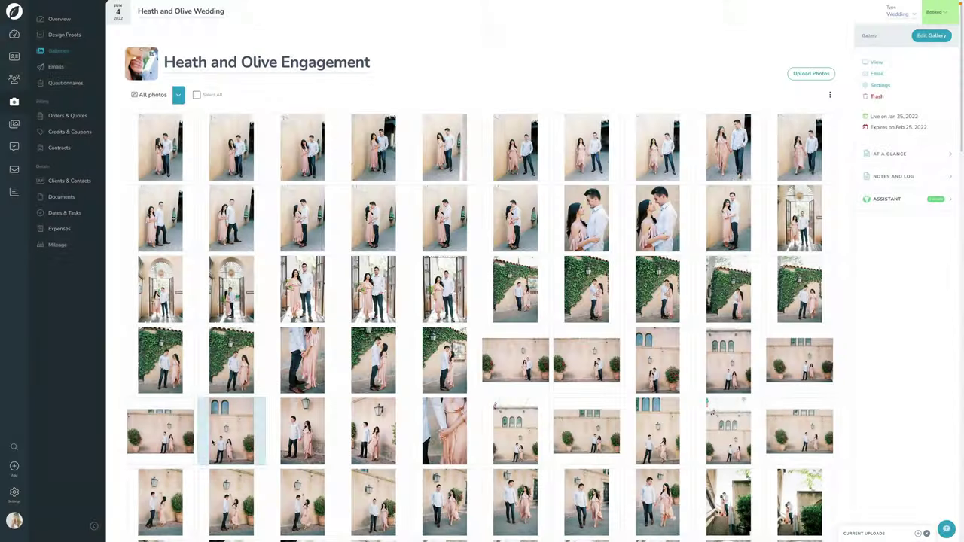
Step: Examine the default proofing gallery email in the Email Defaults under the Communication settings
left_click(13, 494)
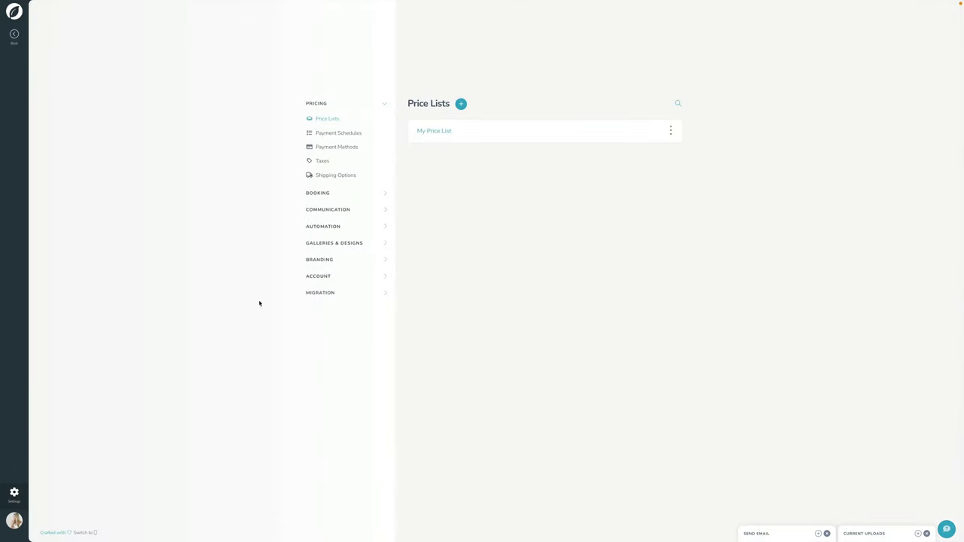
left_click(328, 211)
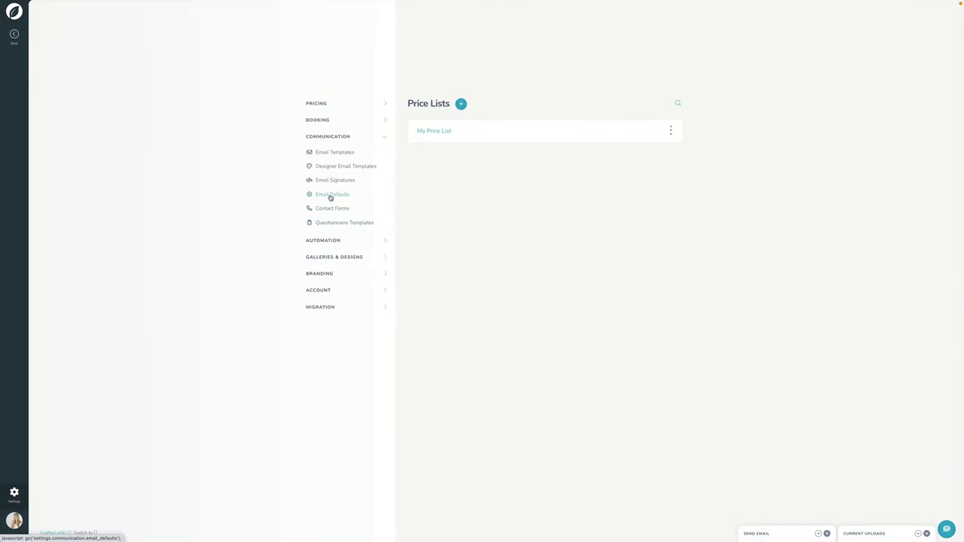
left_click(331, 195)
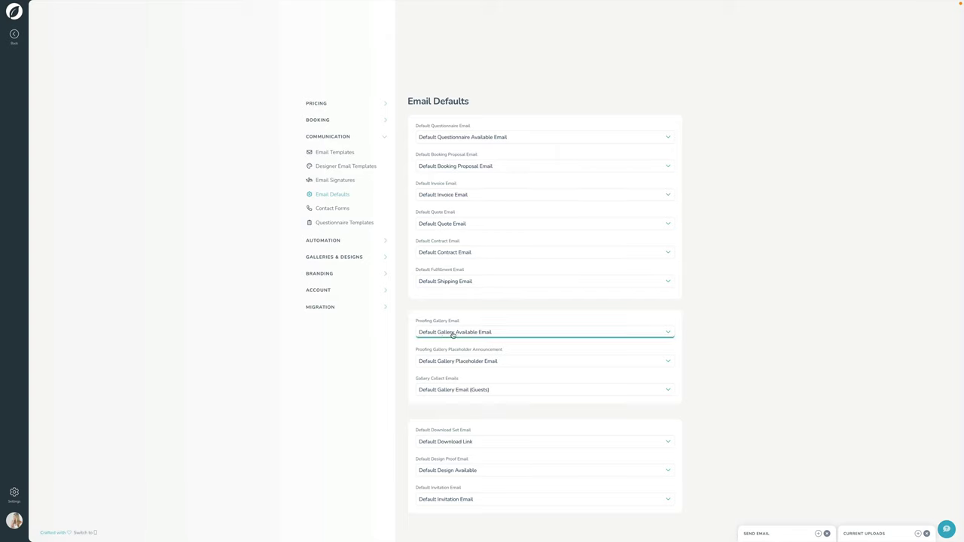
Step: Restore the minimized "Your gallery is ready!" email and send it immediately to the primary client
left_click(756, 533)
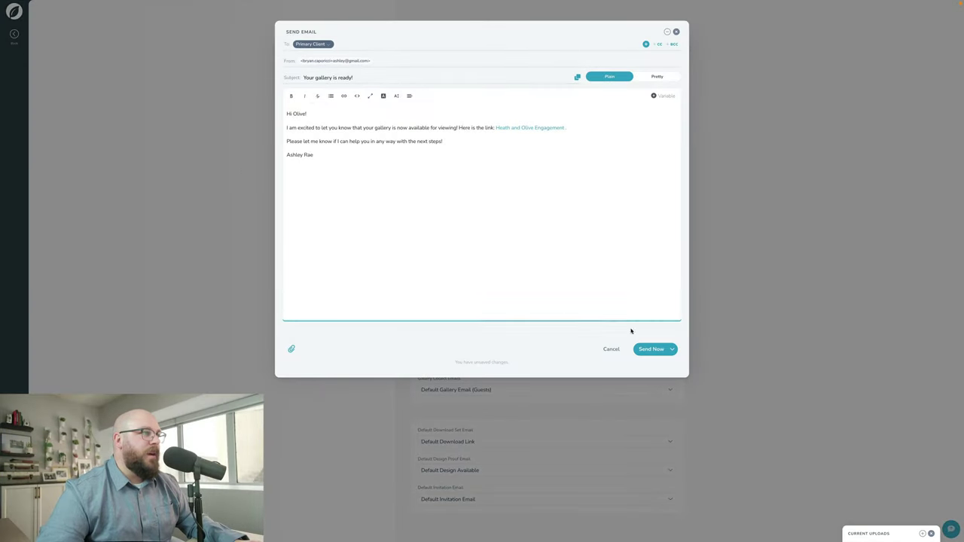
left_click(652, 350)
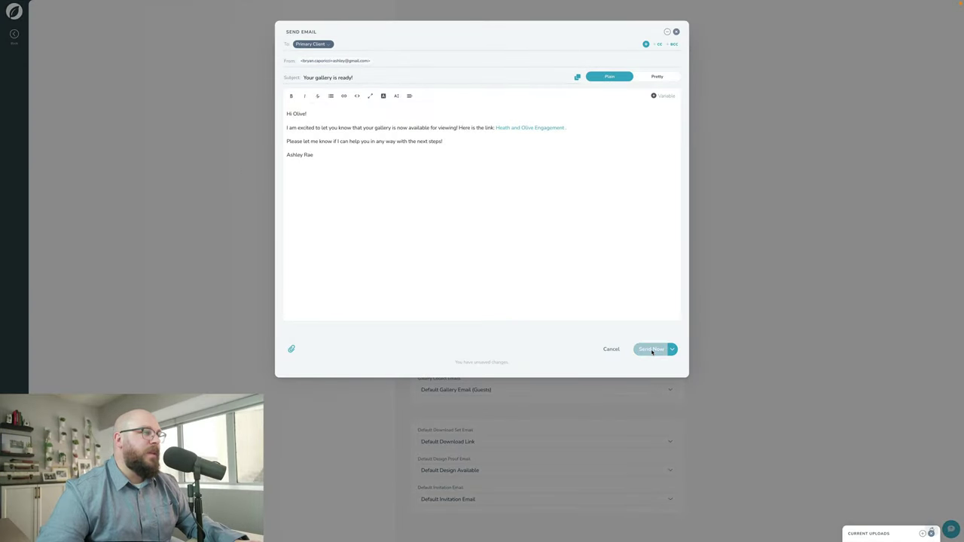